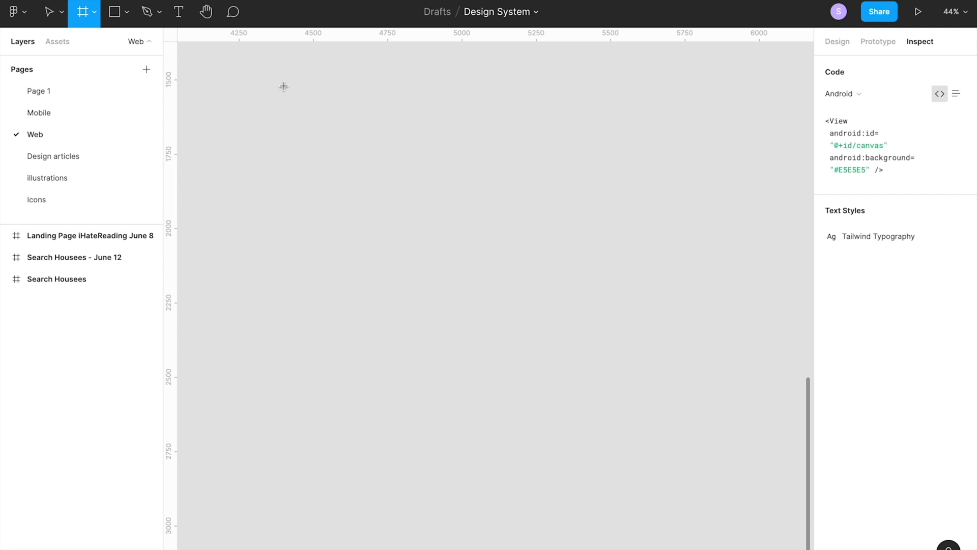
# Step: Add a frame to the empty canvas and enlarge it to about 1093 × 733 px
pyautogui.click(94, 22)
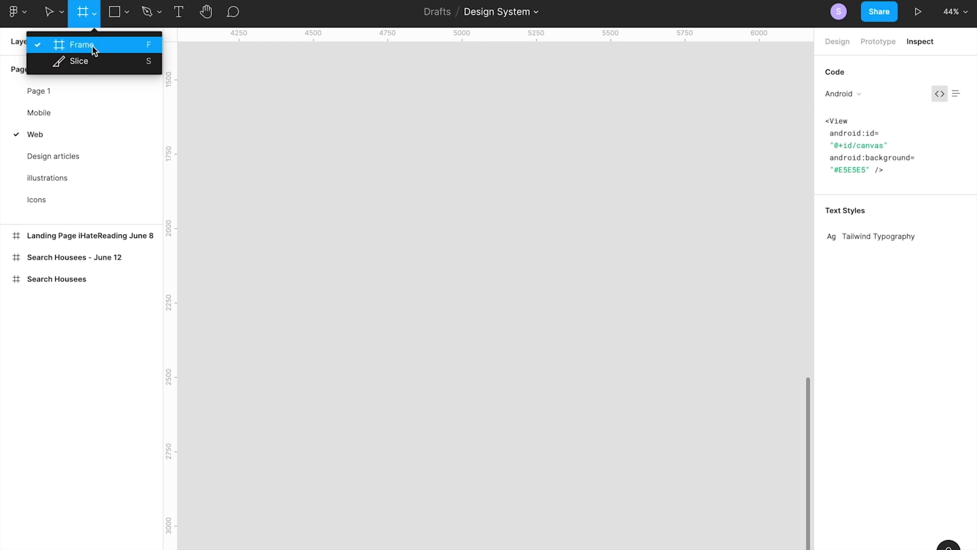
pyautogui.click(92, 45)
pyautogui.click(393, 228)
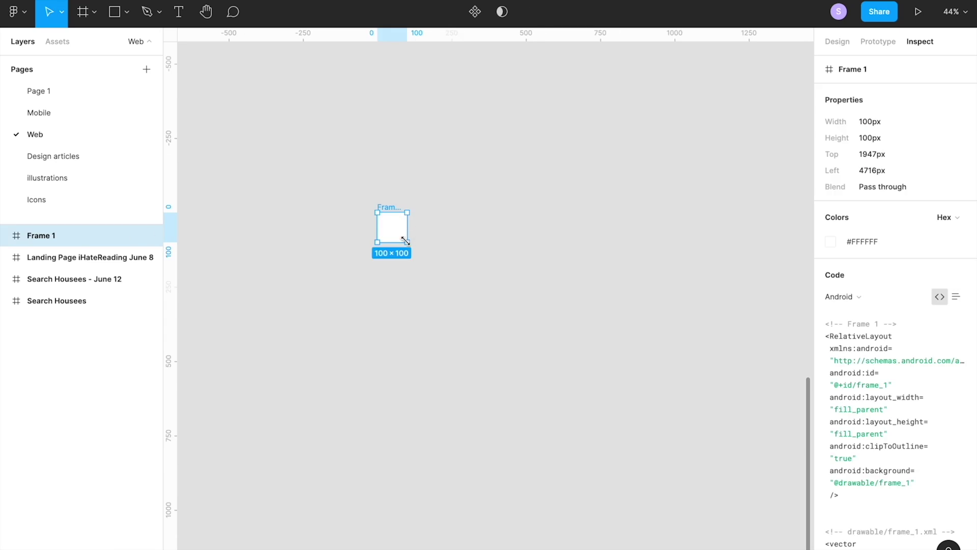
pyautogui.moveTo(406, 240); pyautogui.dragTo(704, 432)
pyautogui.moveTo(579, 309); pyautogui.dragTo(505, 211)
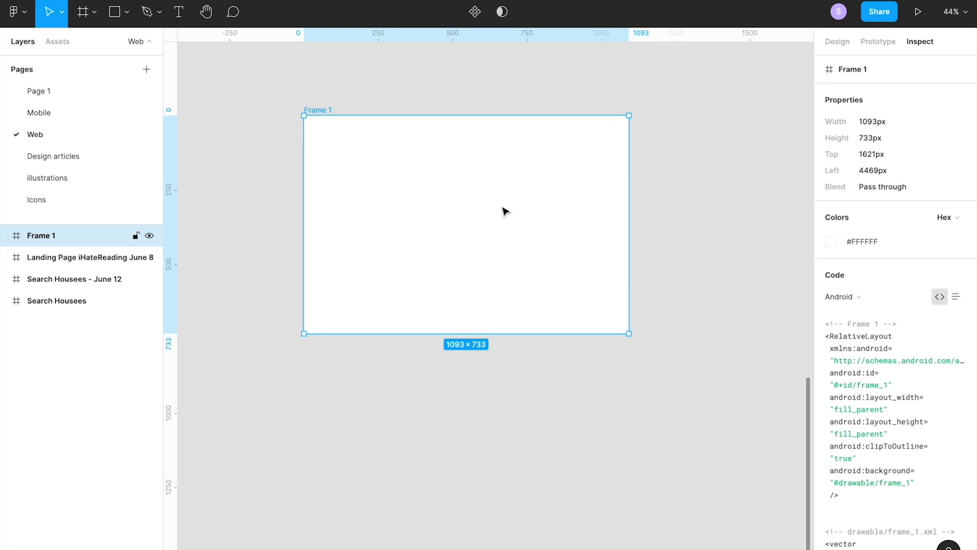
pyautogui.scroll(-3, 481, 178)
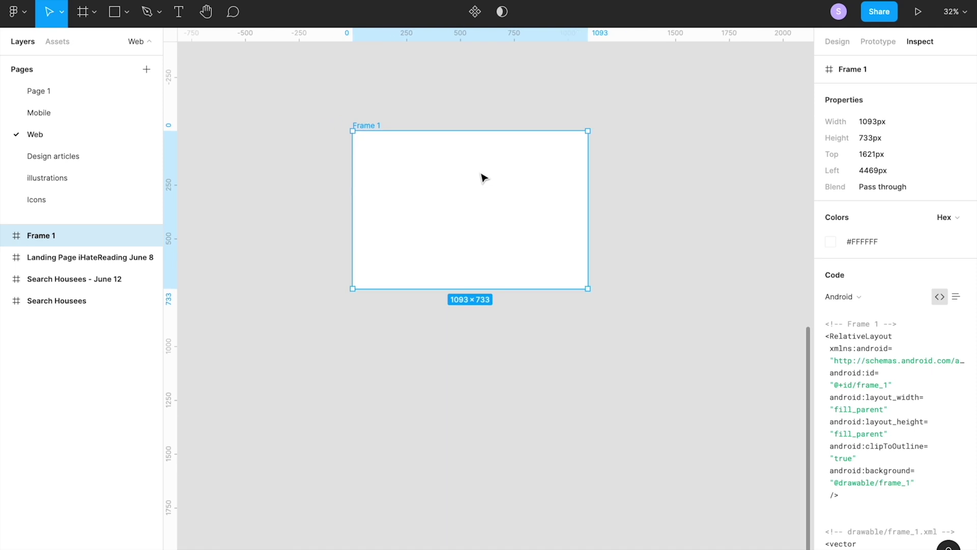
# Step: Duplicate the frame twice, placing the copies at separate spots on the canvas
pyautogui.moveTo(466, 182); pyautogui.dragTo(306, 496)
pyautogui.moveTo(331, 441); pyautogui.dragTo(354, 220)
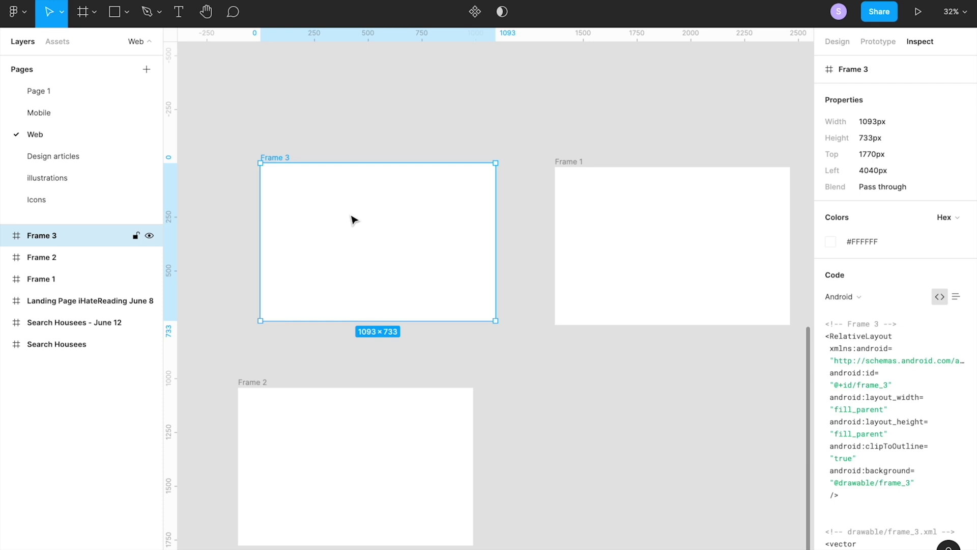
# Step: Delete Frame 1, Frame 2 and Frame 3 from the canvas
pyautogui.scroll(-3, 355, 220)
pyautogui.moveTo(456, 157); pyautogui.dragTo(596, 295)
pyautogui.press('Delete')
pyautogui.click(353, 373)
pyautogui.press('Delete')
pyautogui.moveTo(341, 260); pyautogui.dragTo(427, 265)
pyautogui.scroll(3, 428, 265)
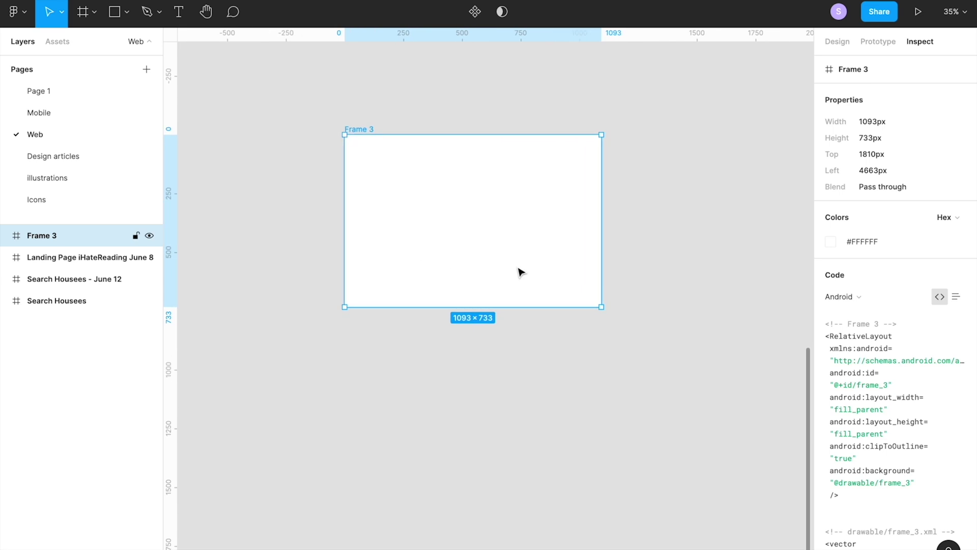
pyautogui.press('Delete')
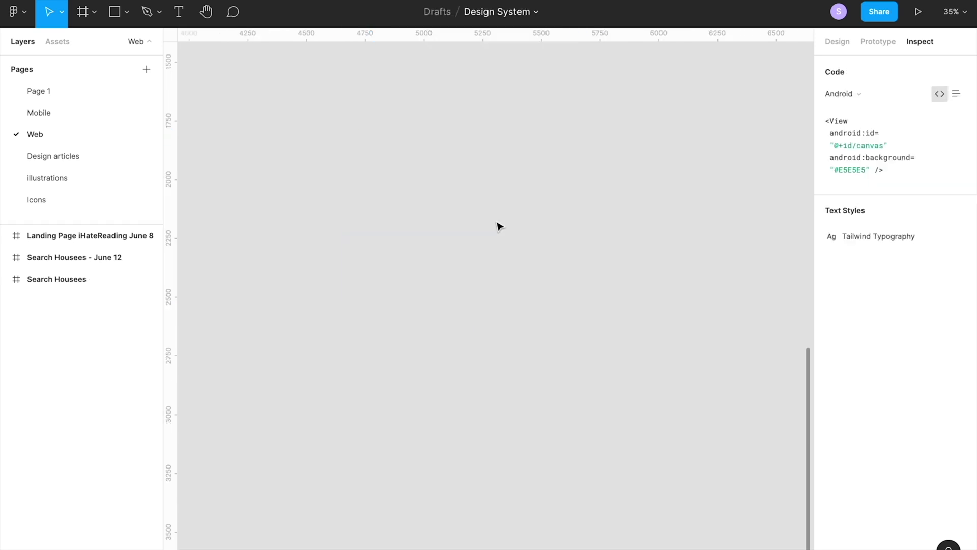
# Step: Create a new frame about 1252 × 899 px on the empty canvas and move it to about X 4627, Y 1948
pyautogui.press('f')
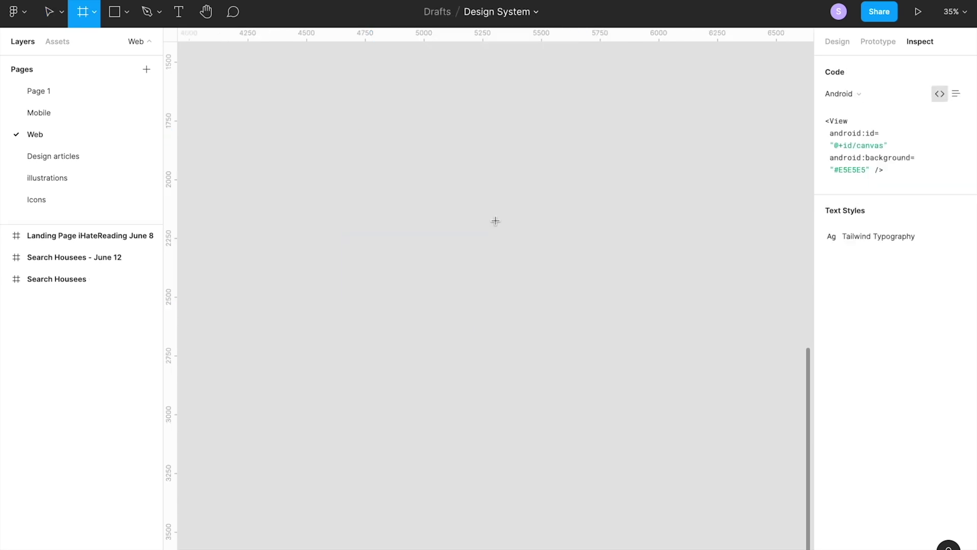
pyautogui.click(431, 214)
pyautogui.moveTo(442, 225); pyautogui.dragTo(711, 410)
pyautogui.moveTo(582, 304); pyautogui.dragTo(513, 255)
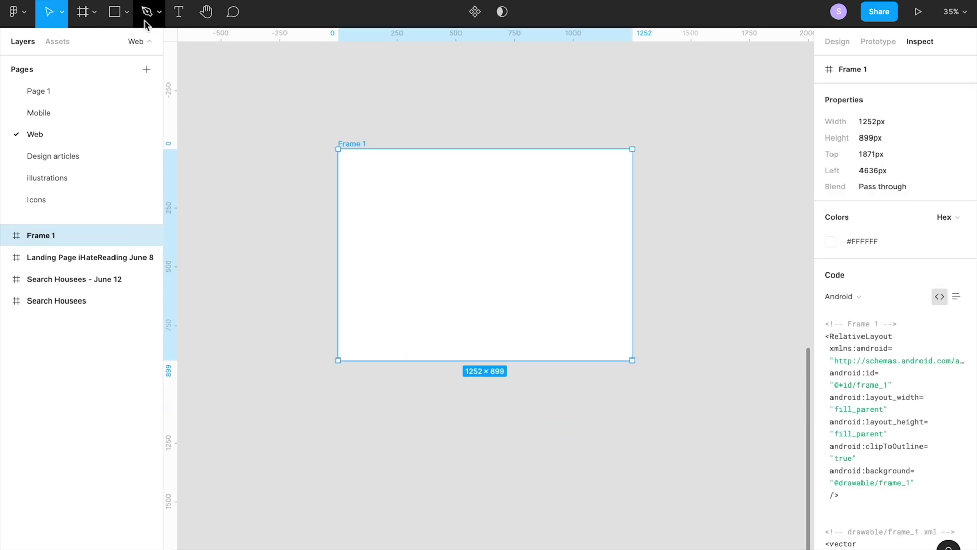
pyautogui.click(94, 21)
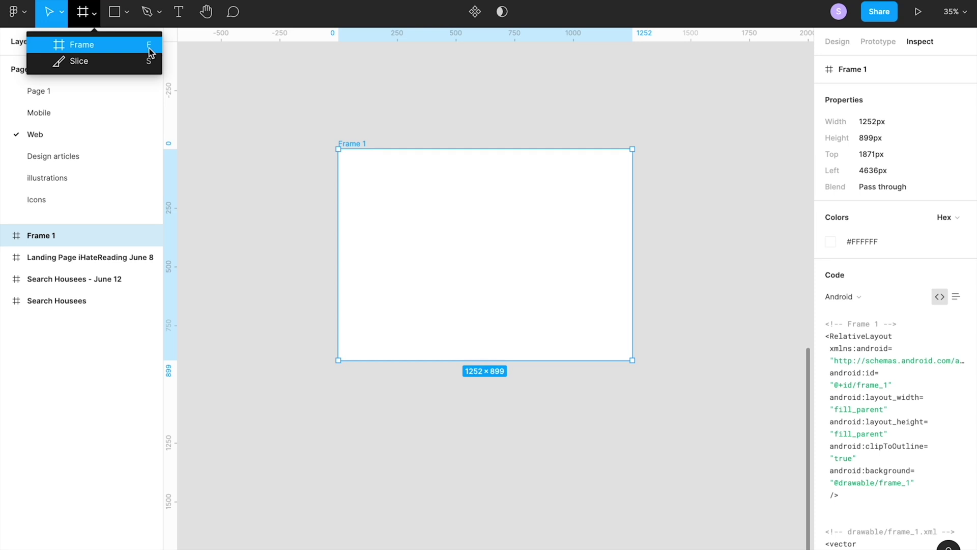
pyautogui.click(445, 225)
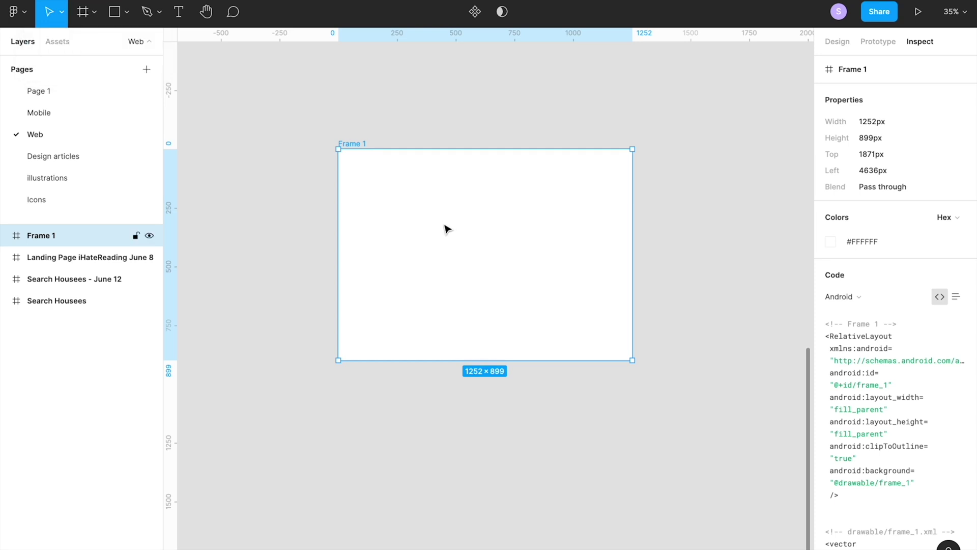
pyautogui.moveTo(446, 228); pyautogui.dragTo(585, 423)
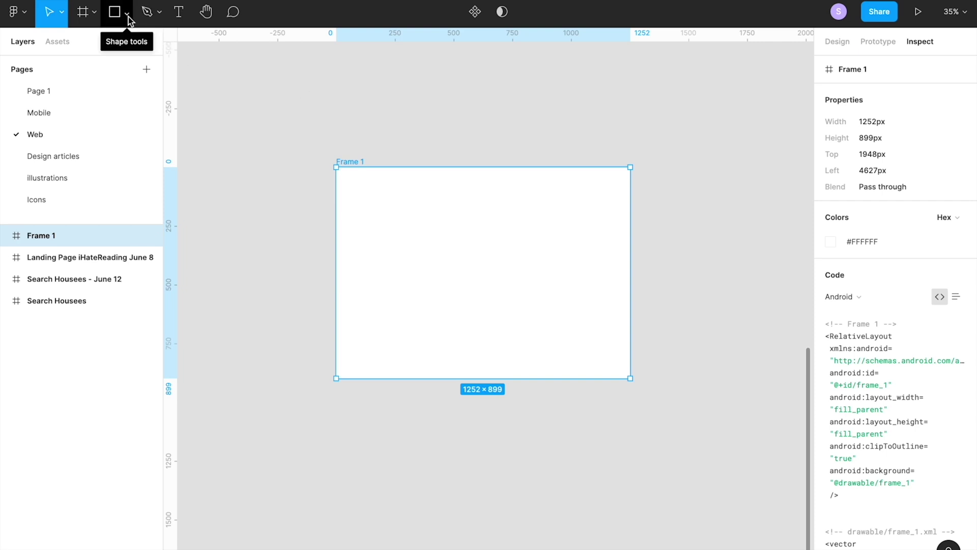
# Step: Add a rectangle to Frame 1 and enlarge it to about 648 × 400 px
pyautogui.click(117, 13)
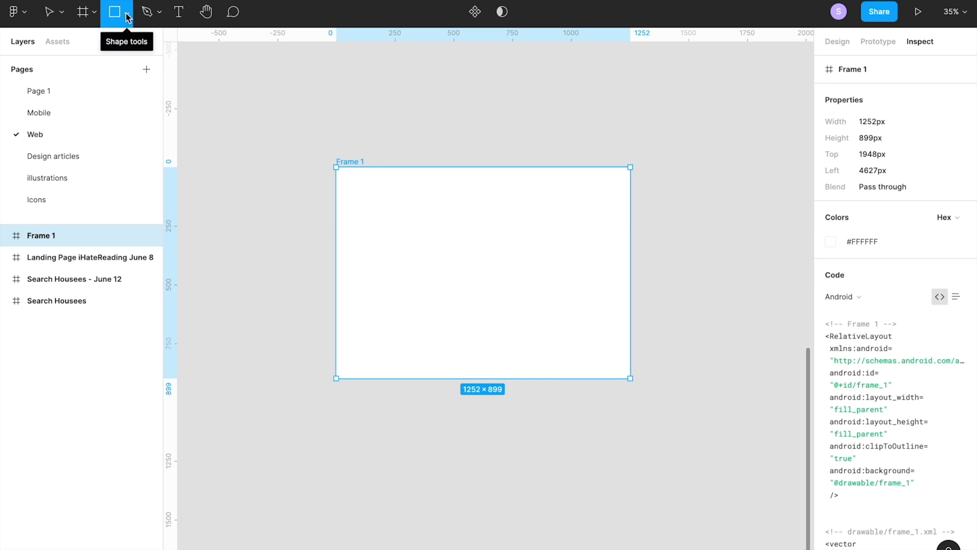
pyautogui.click(128, 17)
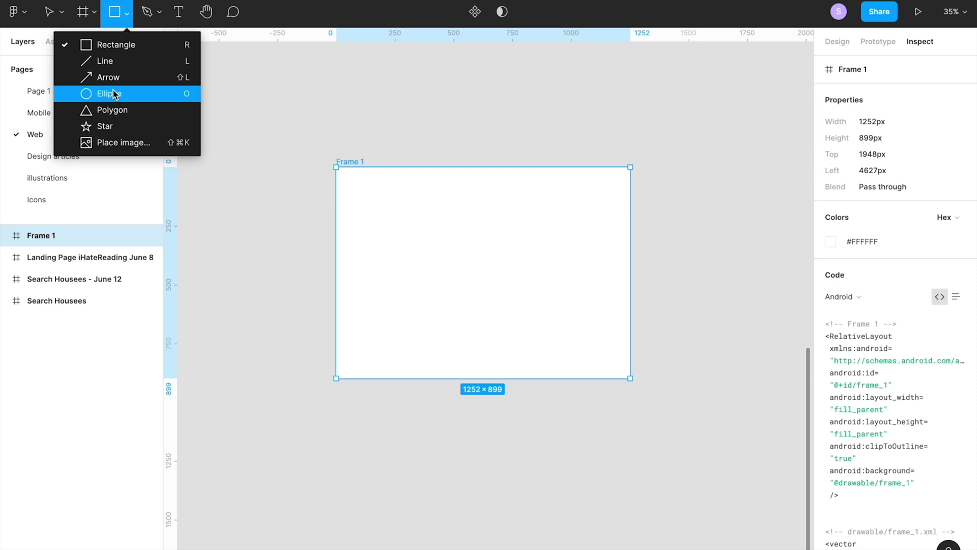
pyautogui.click(131, 45)
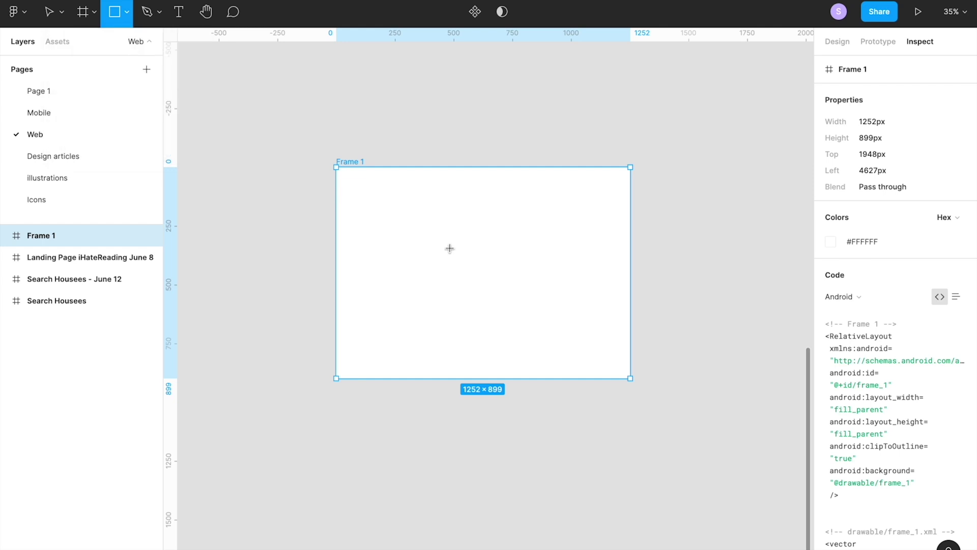
pyautogui.click(449, 248)
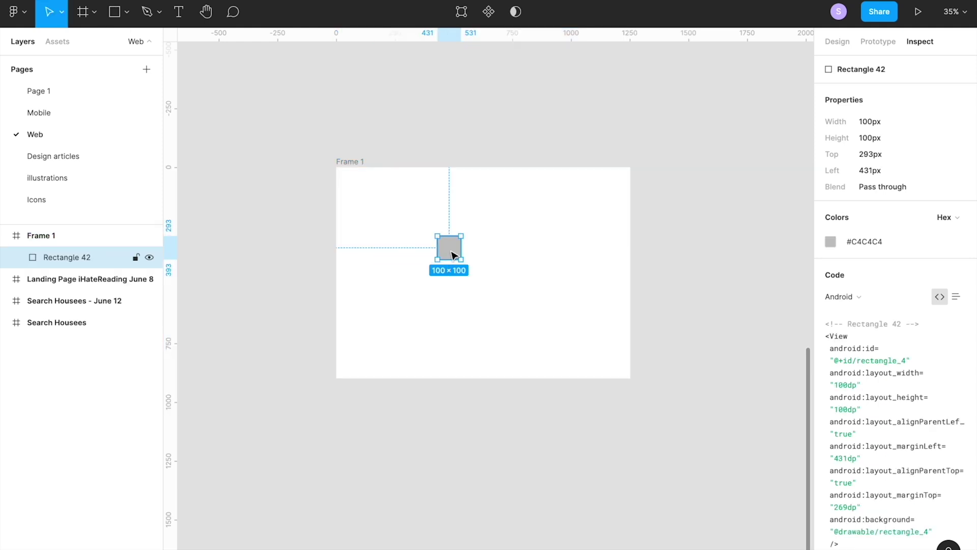
pyautogui.moveTo(452, 253); pyautogui.dragTo(485, 105)
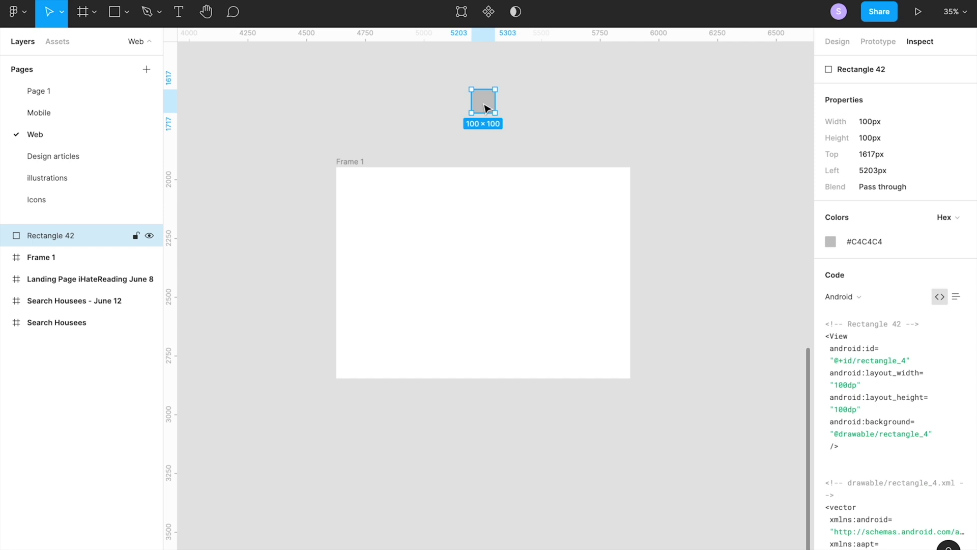
pyautogui.moveTo(486, 108); pyautogui.dragTo(698, 399)
pyautogui.scroll(3, 453, 252)
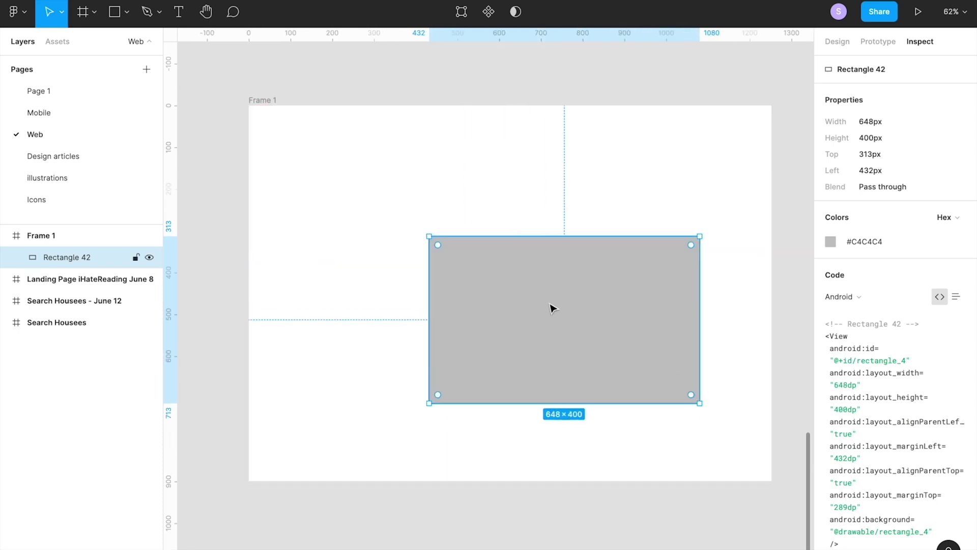
# Step: Resize the rectangle to about 612 × 398 px and move it near the frame's upper-left corner
pyautogui.moveTo(615, 338); pyautogui.dragTo(537, 280)
pyautogui.press('alt')
pyautogui.moveTo(629, 346)
pyautogui.mouseDown()
pyautogui.moveTo(490, 244)
pyautogui.moveTo(582, 432)
pyautogui.moveTo(636, 358)
pyautogui.moveTo(443, 389)
pyautogui.moveTo(591, 386)
pyautogui.moveTo(447, 231)
pyautogui.moveTo(504, 299)
pyautogui.moveTo(679, 325)
pyautogui.moveTo(496, 401)
pyautogui.moveTo(685, 351)
pyautogui.moveTo(633, 351)
pyautogui.mouseUp()
pyautogui.moveTo(519, 271); pyautogui.dragTo(438, 209)
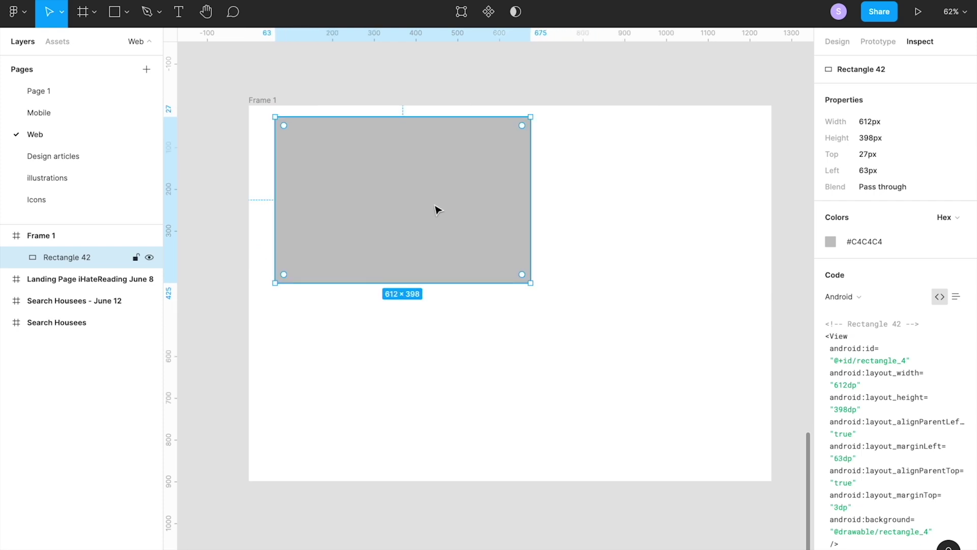
# Step: Draw an ellipse to the right of the rectangle and a nearly horizontal line about 603 px long below the rectangle
pyautogui.press('o')
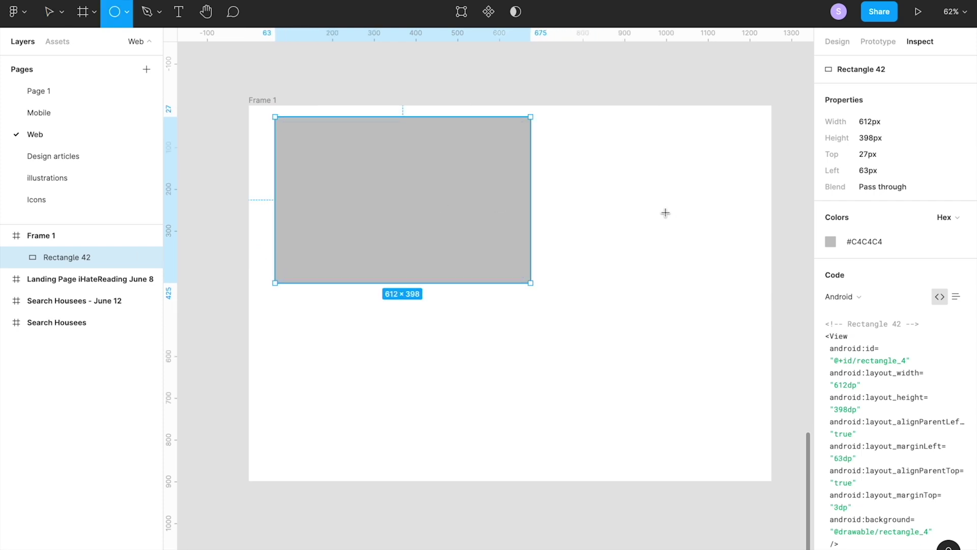
pyautogui.moveTo(600, 174); pyautogui.dragTo(755, 339)
pyautogui.press('l')
pyautogui.moveTo(300, 353); pyautogui.dragTo(551, 355)
# Step: Draw a triangular polygon about 282 × 258 px and place it directly beneath the line in Frame 1
pyautogui.click(127, 12)
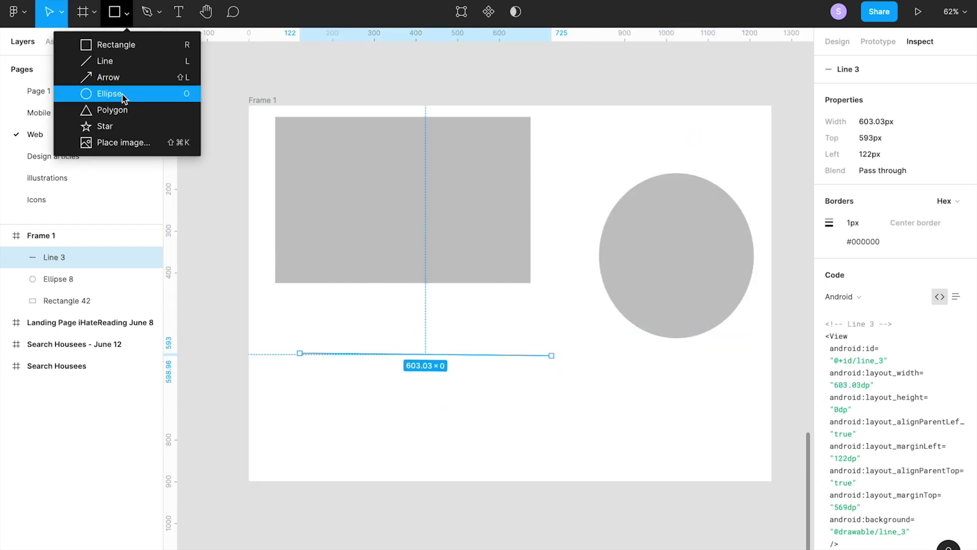
pyautogui.click(121, 111)
pyautogui.moveTo(601, 339); pyautogui.dragTo(720, 449)
pyautogui.moveTo(674, 396); pyautogui.dragTo(391, 421)
pyautogui.press('alt')
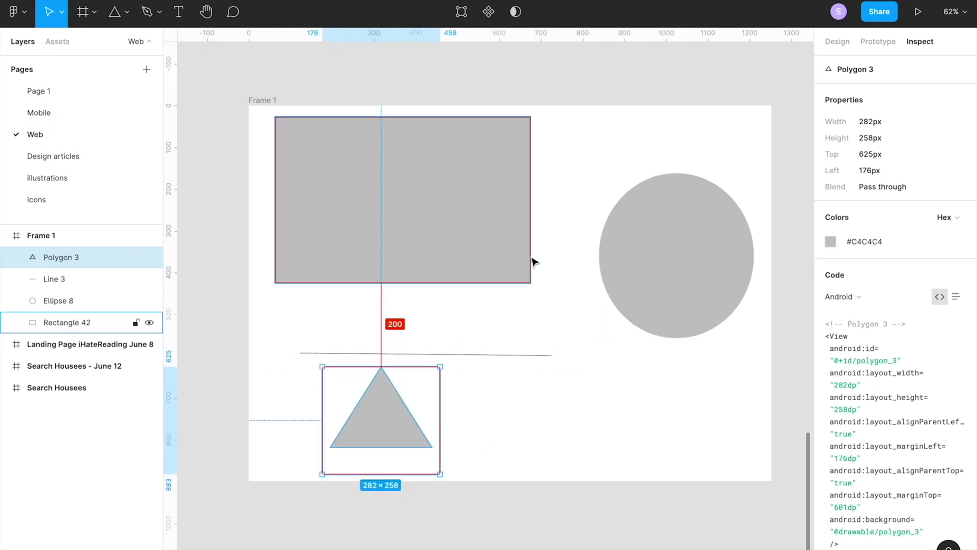
pyautogui.click(465, 305)
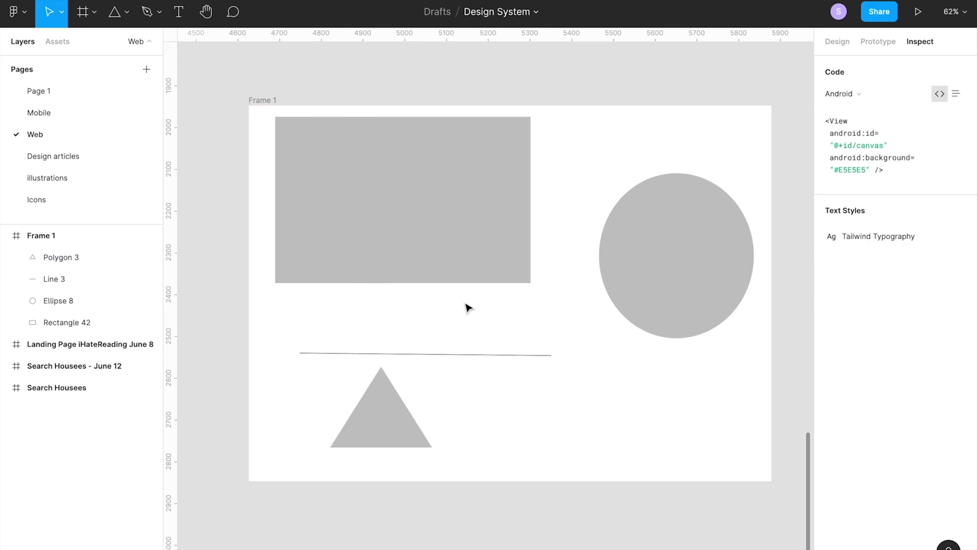
# Step: Stretch the triangle beneath the line into a wider, flatter shape
pyautogui.click(395, 405)
pyautogui.moveTo(437, 451); pyautogui.dragTo(499, 446)
pyautogui.click(539, 356)
pyautogui.click(537, 355)
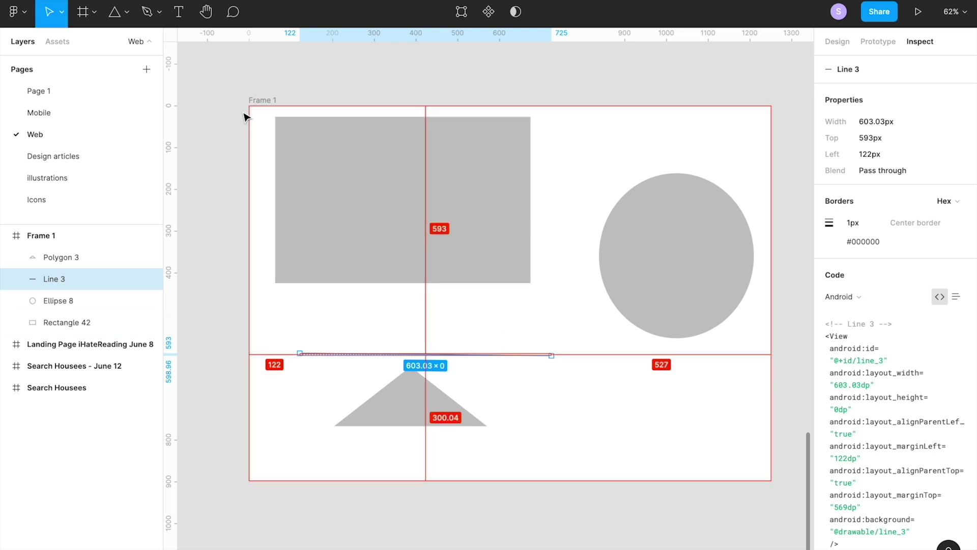
pyautogui.click(125, 14)
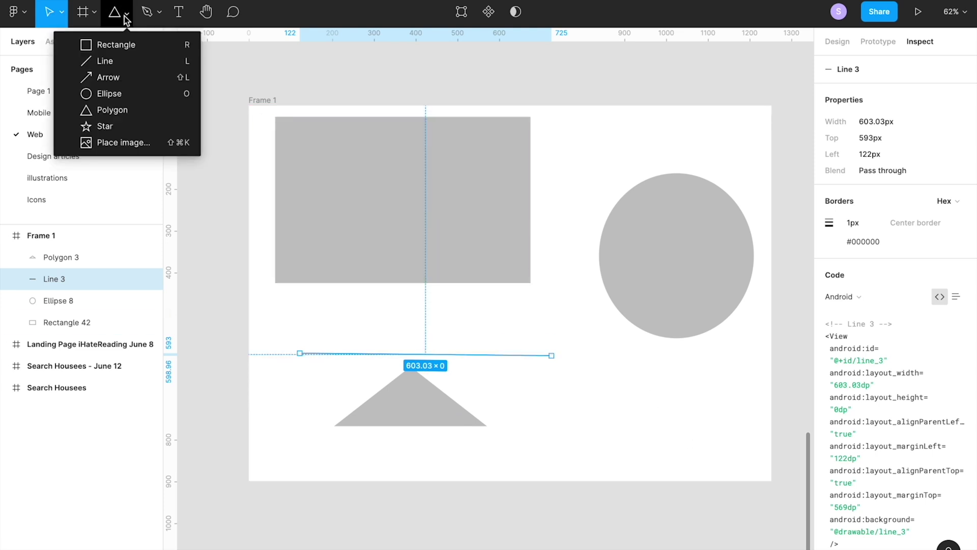
pyautogui.click(433, 173)
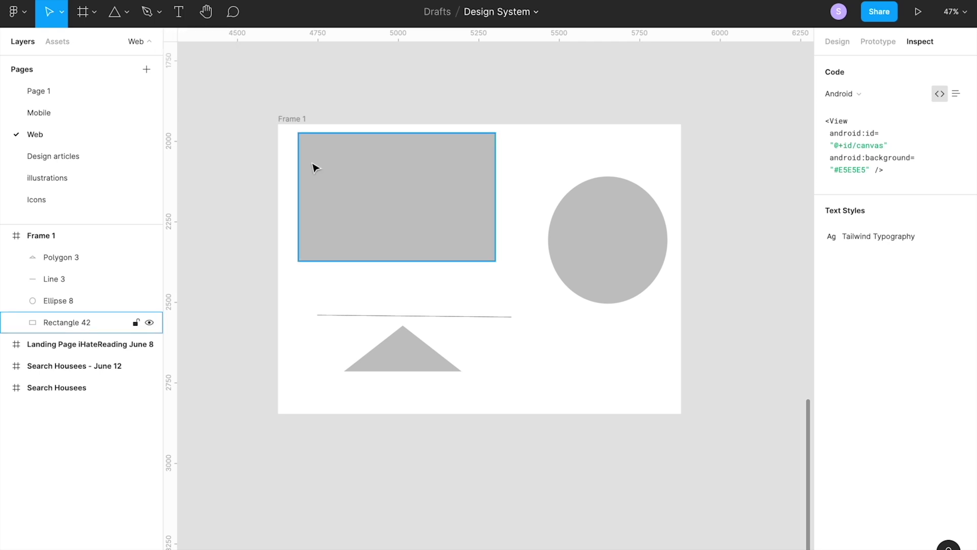
# Step: Draw a second frame about 1491 × 1173 px to the right of Frame 1, with their top edges aligned
pyautogui.scroll(-5, 313, 164)
pyautogui.hscroll(3, 484, 165)
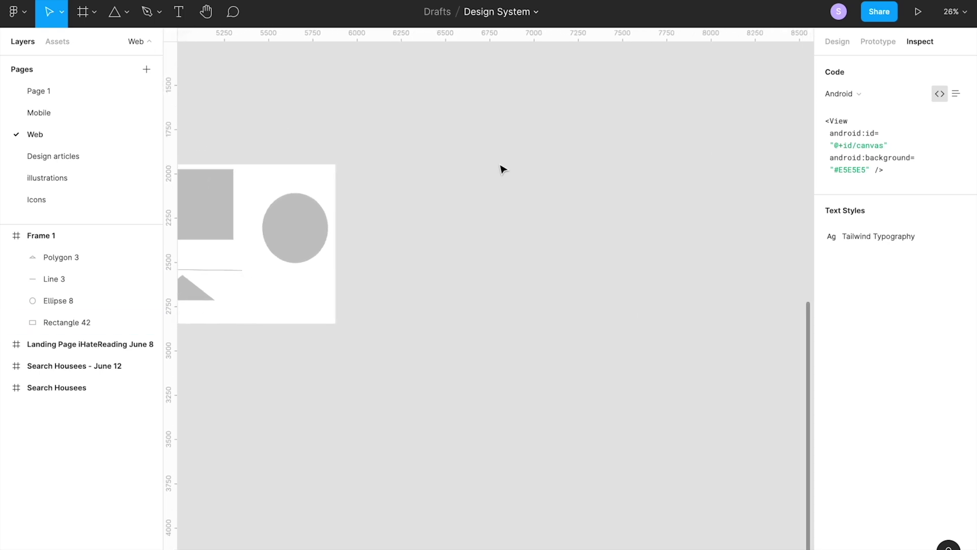
pyautogui.press('f')
pyautogui.moveTo(413, 164); pyautogui.dragTo(681, 381)
pyautogui.hscroll(2, 482, 244)
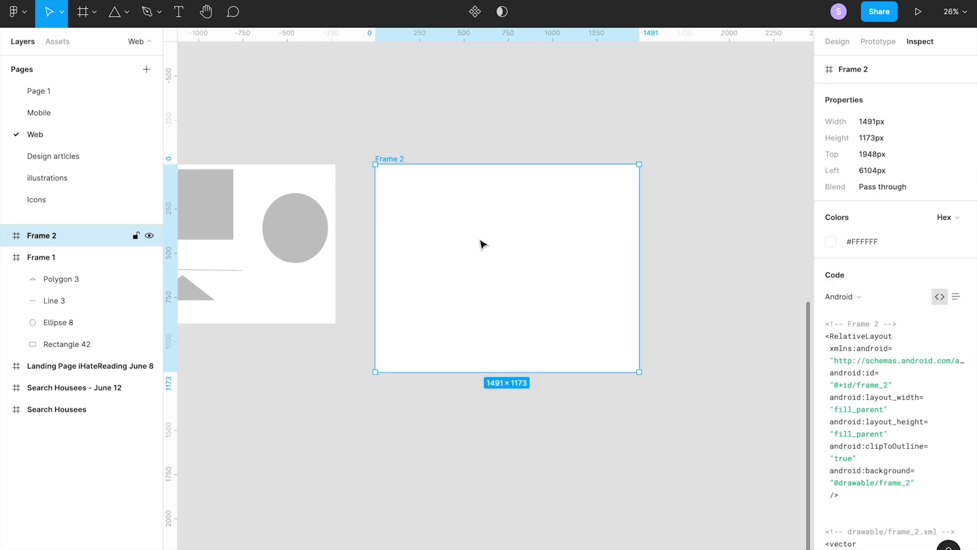
pyautogui.scroll(3, 481, 244)
pyautogui.hscroll(1, 480, 244)
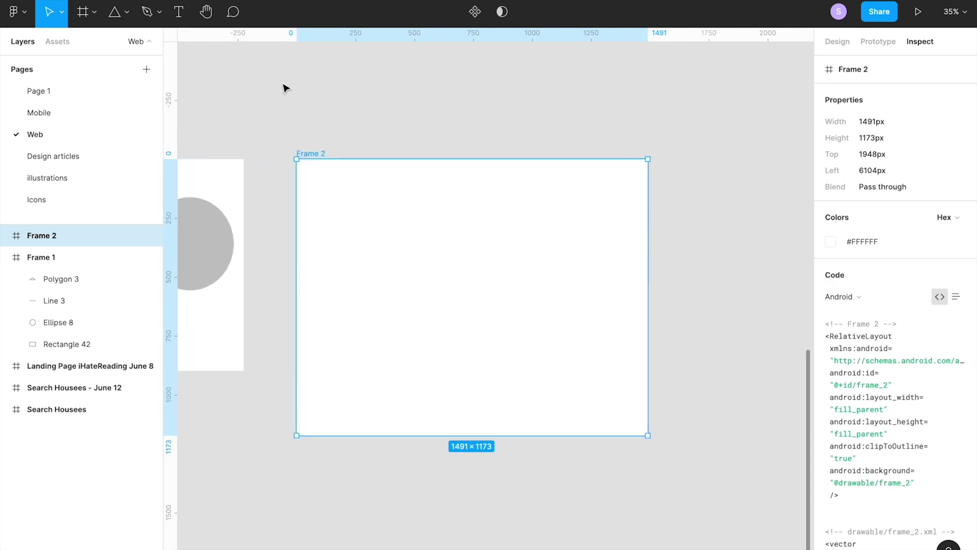
# Step: Add the text "jnrjfnrjfnr" inside Frame 2
pyautogui.click(181, 19)
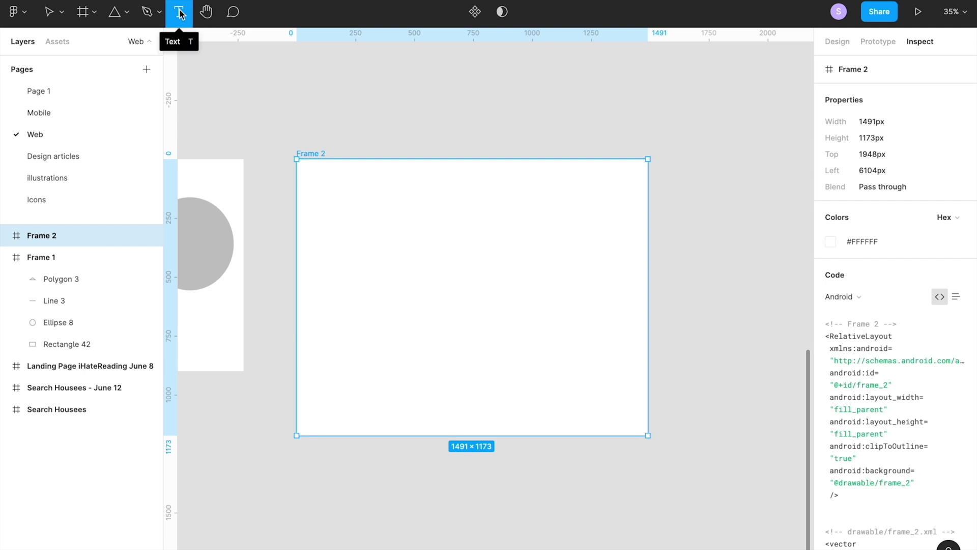
pyautogui.click(467, 293)
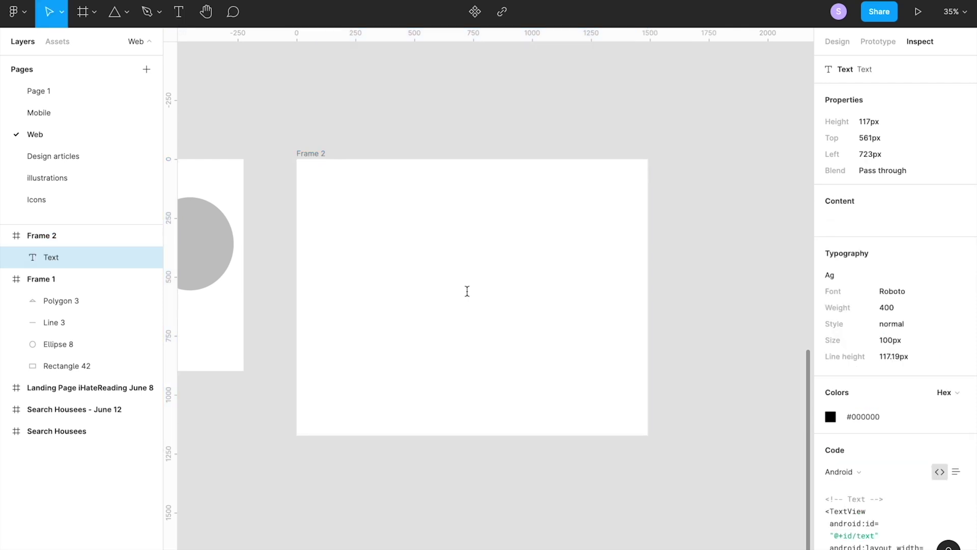
pyautogui.write('jnrjfnrjfnr')
pyautogui.press('Escape')
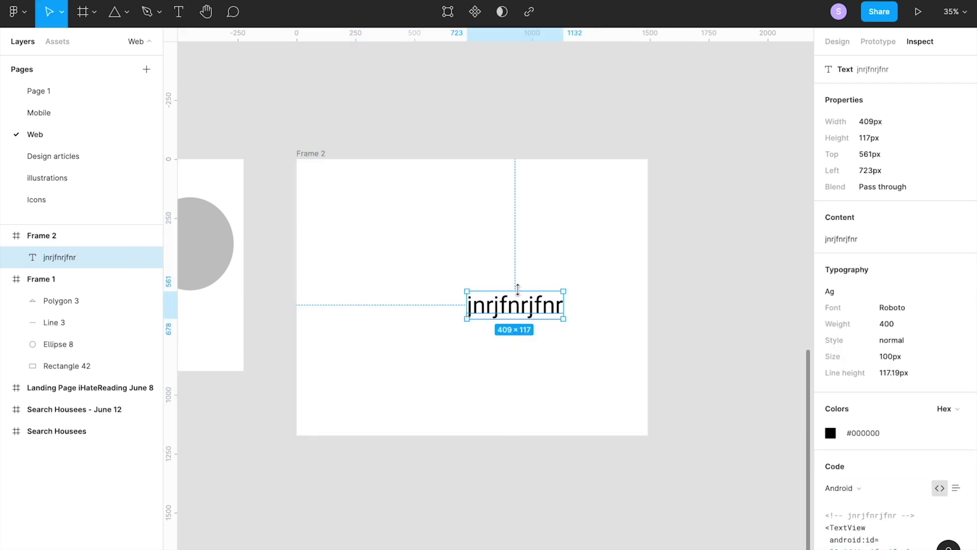
# Step: Replace the text in Frame 2 with a duplicate of it, placed about 420 px from the left and 291 px from the top
pyautogui.moveTo(514, 309); pyautogui.dragTo(478, 94)
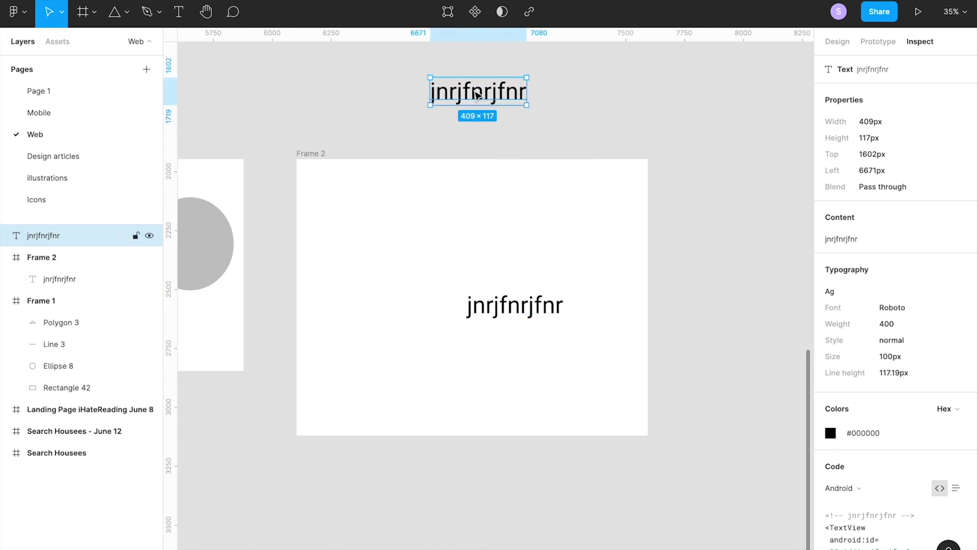
pyautogui.doubleClick(512, 311)
pyautogui.press('BackSpace')
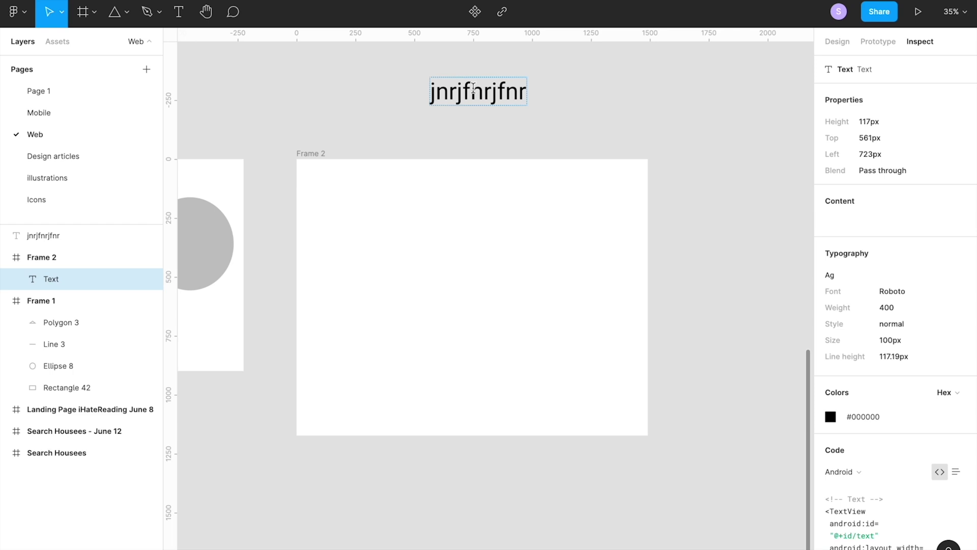
pyautogui.press('Escape')
pyautogui.moveTo(473, 88); pyautogui.dragTo(444, 245)
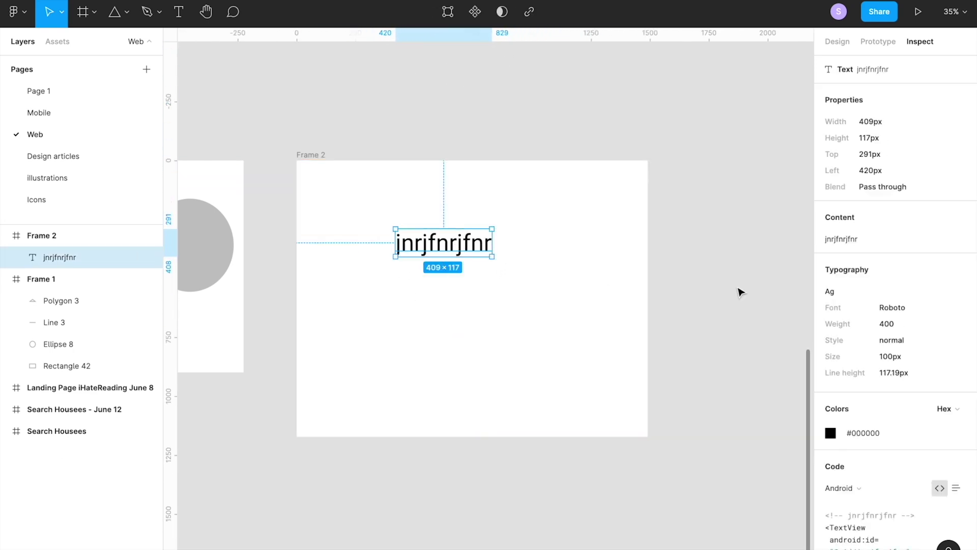
# Step: Return to the design properties and move the text in Frame 2 to about X 541, Y 369
pyautogui.click(833, 44)
pyautogui.moveTo(439, 252); pyautogui.dragTo(465, 270)
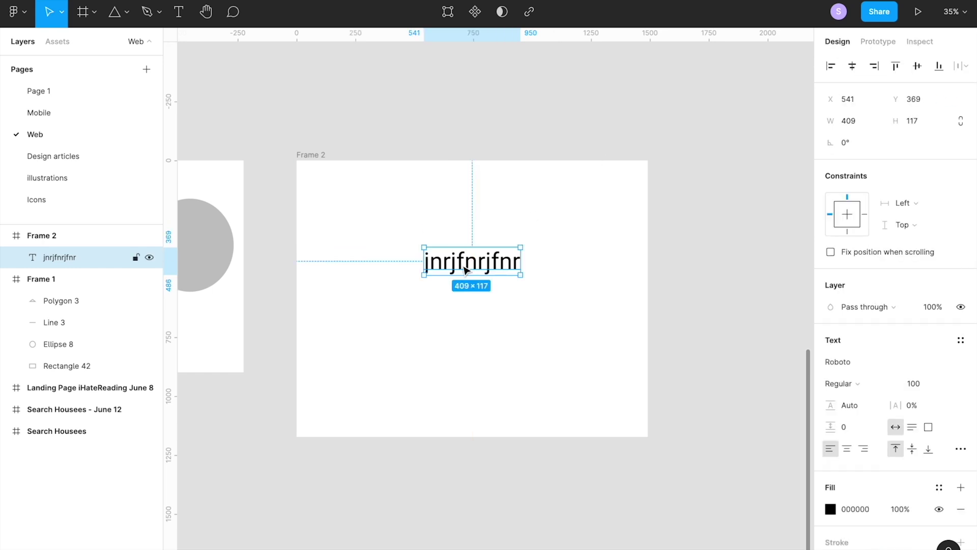
# Step: Change the text's font to Ropa Sans, trying the Italic style before choosing Regular
pyautogui.click(860, 361)
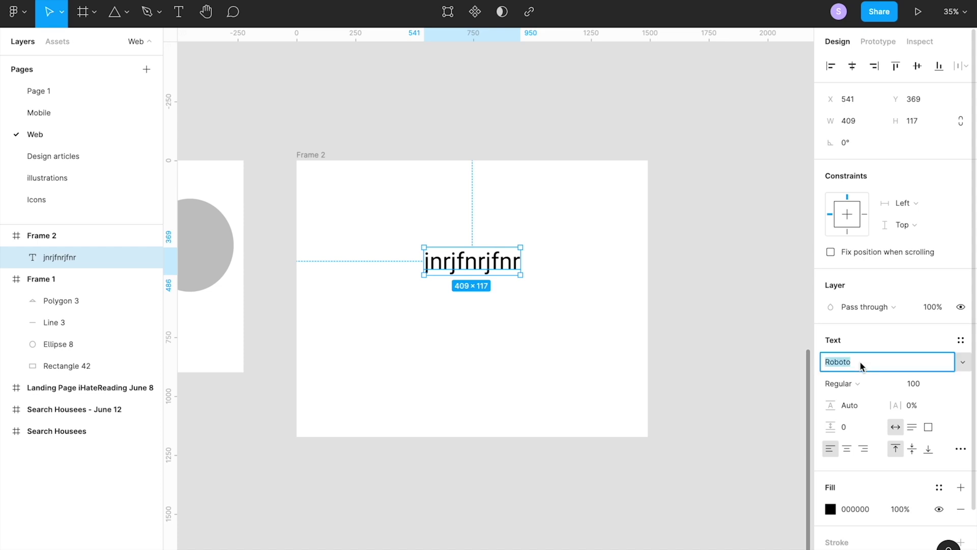
pyautogui.write('Roboto Slab')
pyautogui.press('Return')
pyautogui.press('Down')
pyautogui.press('Down')
pyautogui.press('Down')
pyautogui.press('Down')
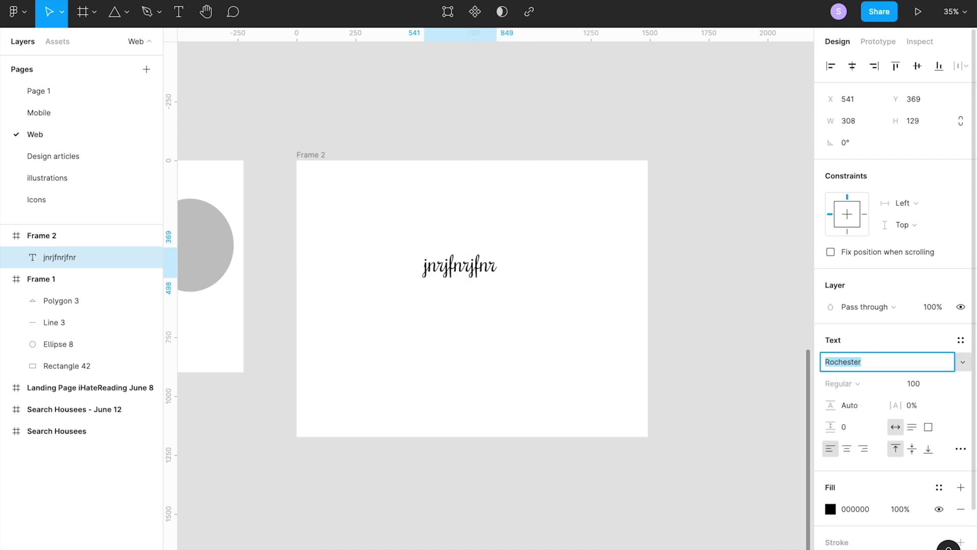
pyautogui.press('Down')
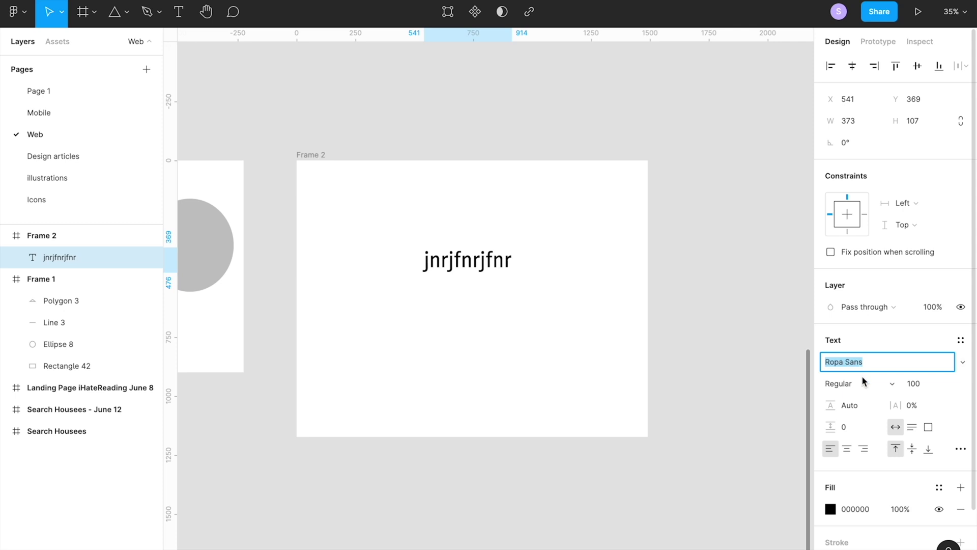
pyautogui.click(857, 385)
pyautogui.click(859, 412)
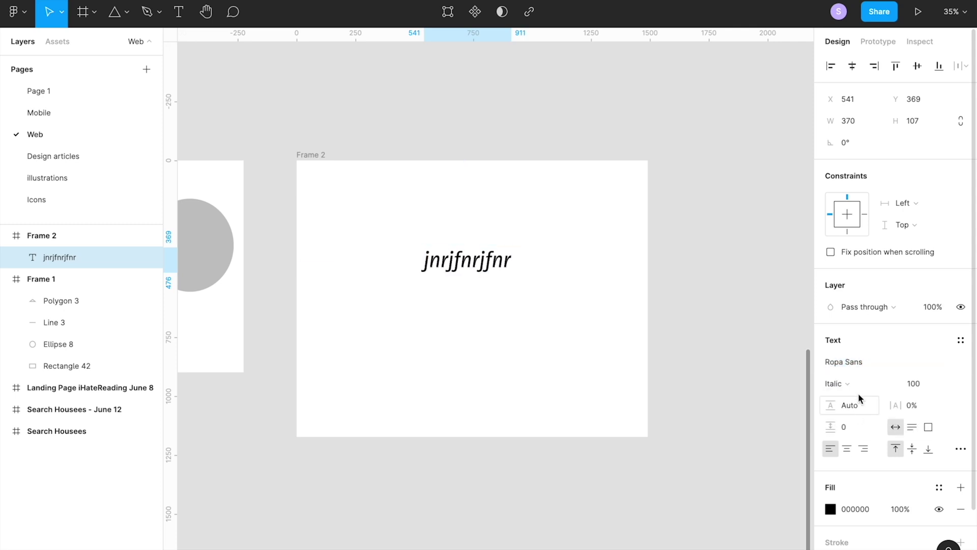
pyautogui.click(859, 387)
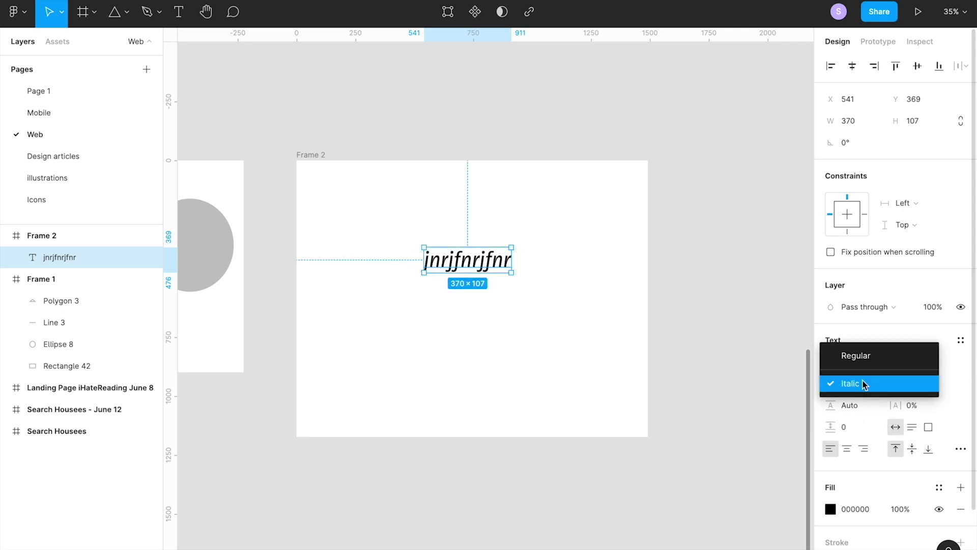
pyautogui.click(872, 355)
# Step: Try Rouge Script, Rounded Mplus 1c Bold and the next font in the list on the text, choosing the Light weight
pyautogui.click(871, 362)
pyautogui.write('Rouge')
pyautogui.press('Return')
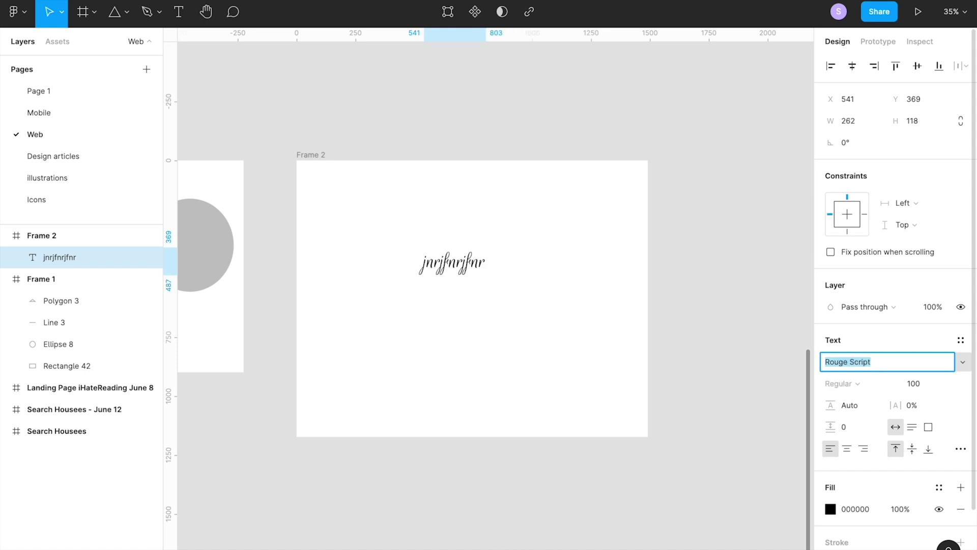
pyautogui.press('Down')
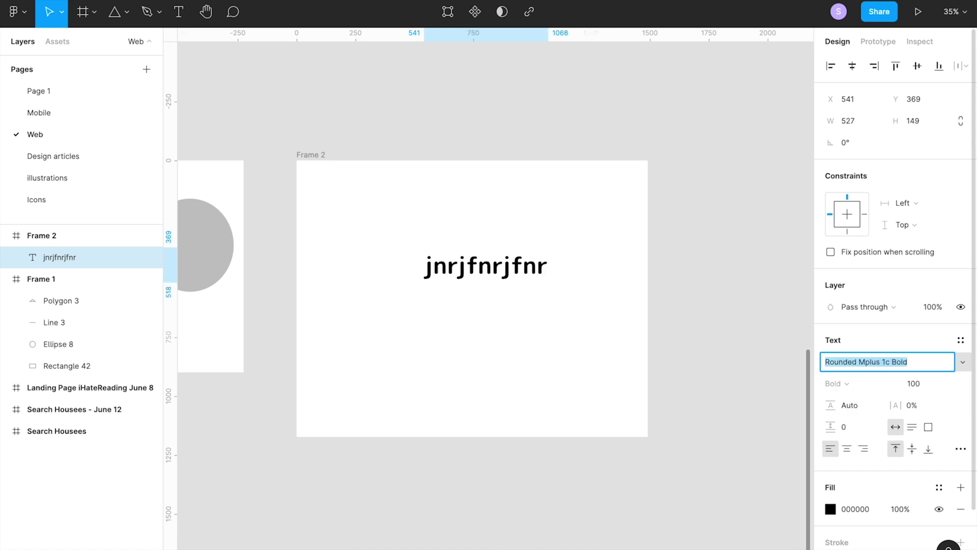
pyautogui.press('Down')
pyautogui.click(866, 384)
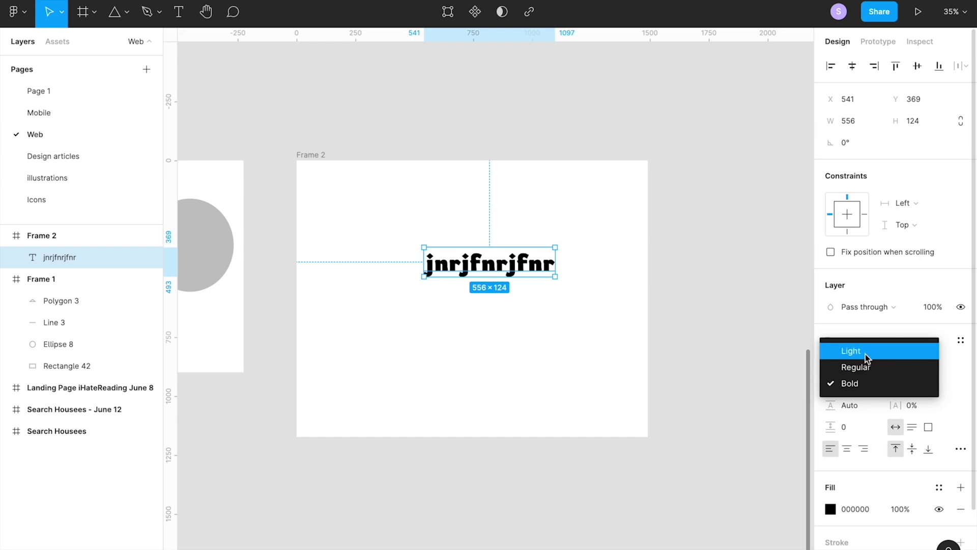
pyautogui.click(866, 353)
# Step: Set the text's font to Noto Sans with the SemiBold weight
pyautogui.click(865, 361)
pyautogui.write('Noto Sa')
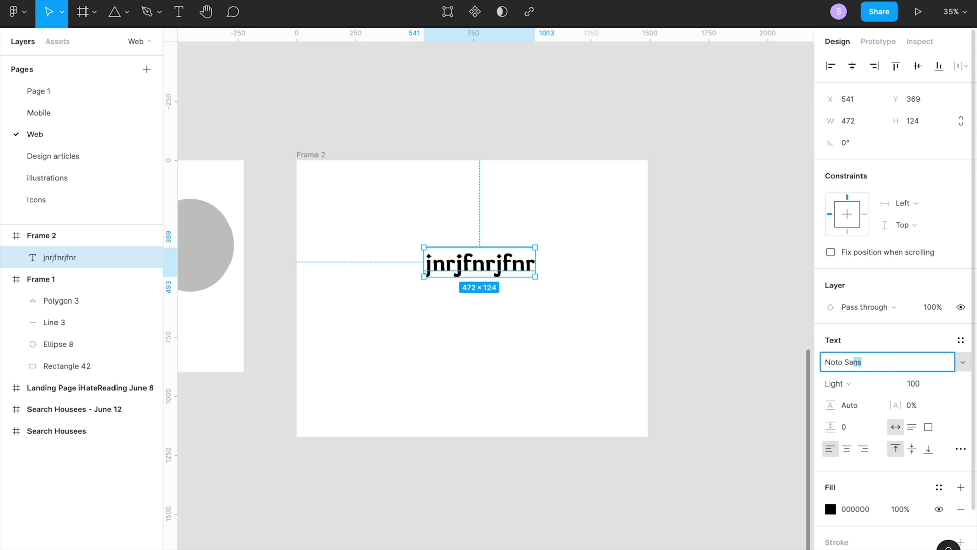
pyautogui.write('ns')
pyautogui.press('Return')
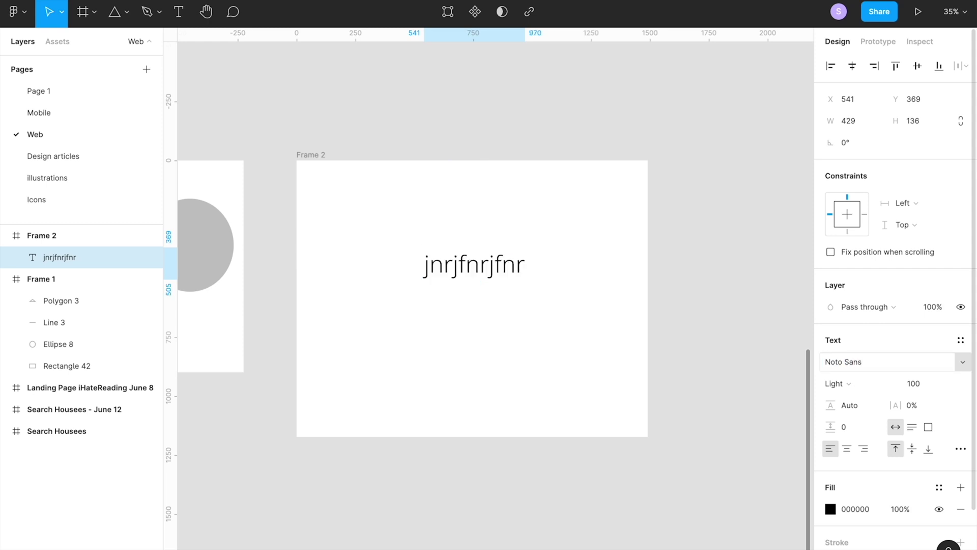
pyautogui.doubleClick(517, 271)
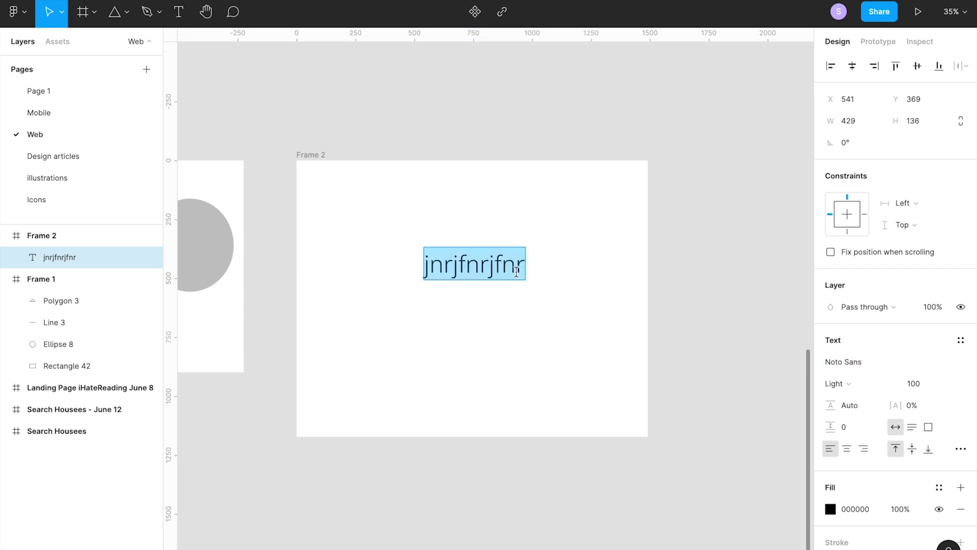
pyautogui.click(849, 386)
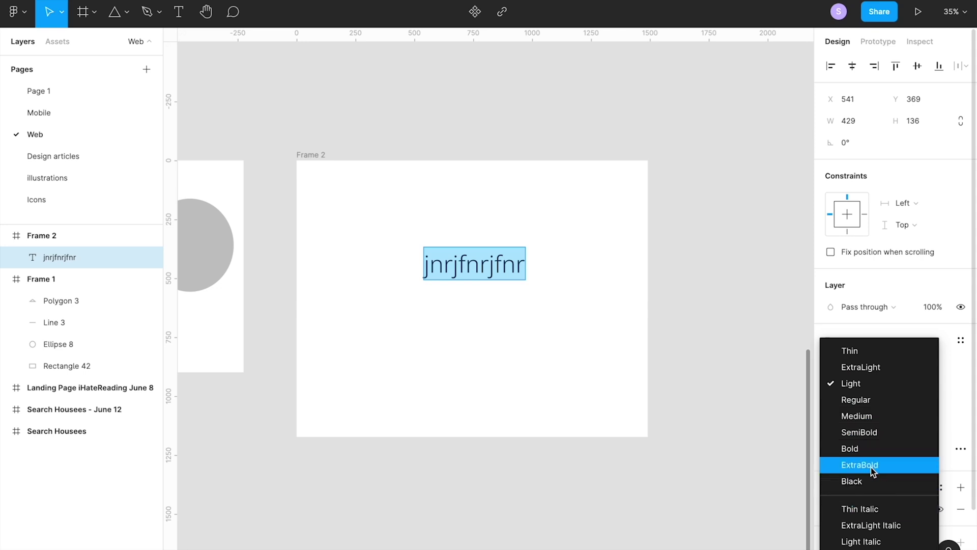
pyautogui.click(877, 430)
# Step: Move the text to about X 423, Y 262 and set its letter spacing to 9%
pyautogui.moveTo(501, 254); pyautogui.dragTo(473, 230)
pyautogui.doubleClick(474, 231)
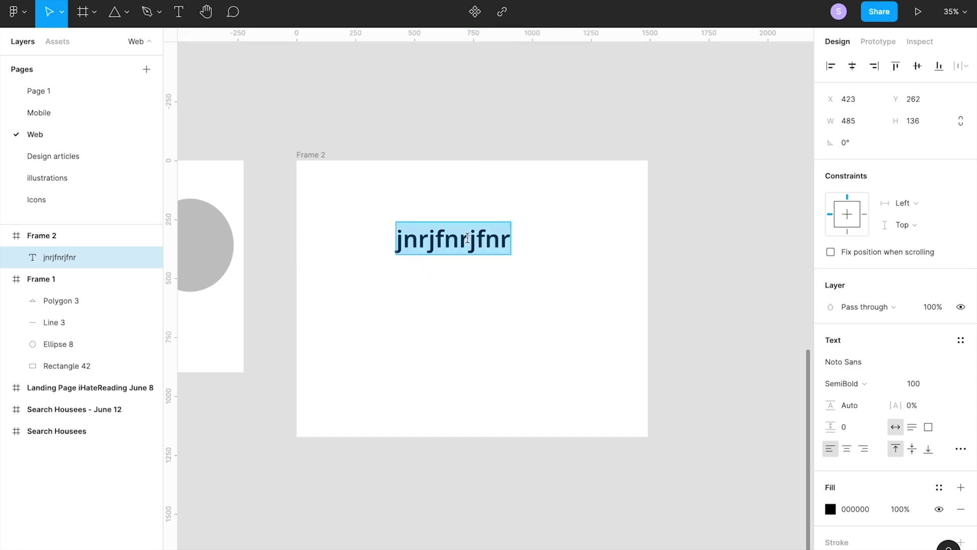
pyautogui.press('Up')
pyautogui.press('Up')
pyautogui.press('Up')
pyautogui.press('Up')
pyautogui.press('Up')
pyautogui.press('Up')
pyautogui.press('Up')
pyautogui.press('Up')
pyautogui.press('Up')
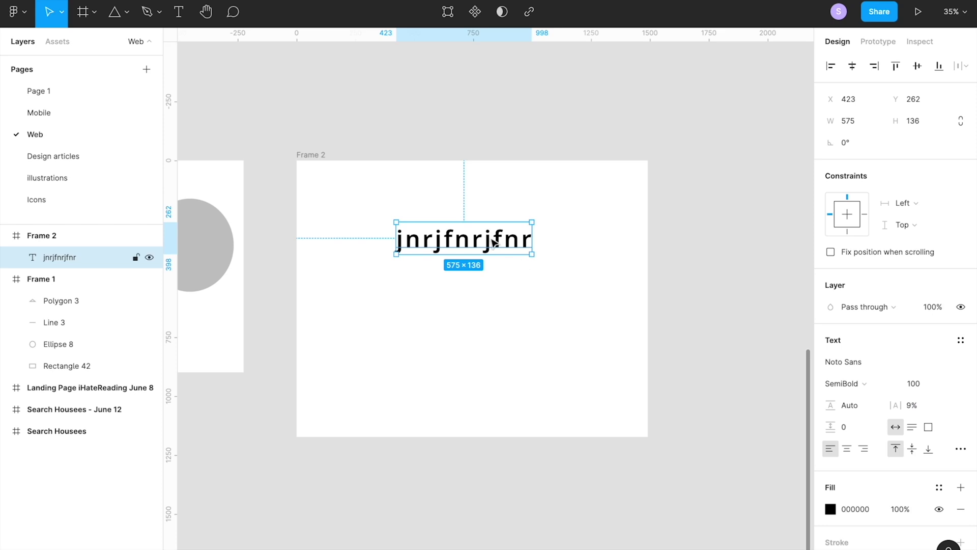
# Step: Reduce the text's font size gradually to 86
pyautogui.click(922, 385)
pyautogui.press('Down')
pyautogui.press('Down')
pyautogui.press('Down')
pyautogui.press('Down')
pyautogui.press('Down')
pyautogui.press('Down')
pyautogui.press('Down')
pyautogui.press('Down')
pyautogui.press('Down')
pyautogui.press('Down')
pyautogui.press('Down')
pyautogui.press('Down')
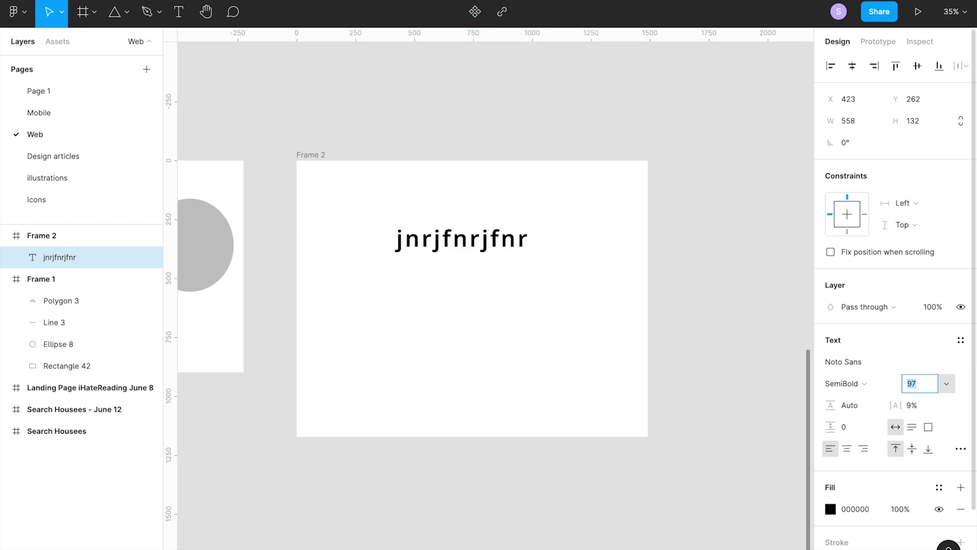
pyautogui.press('Down')
pyautogui.press('Down')
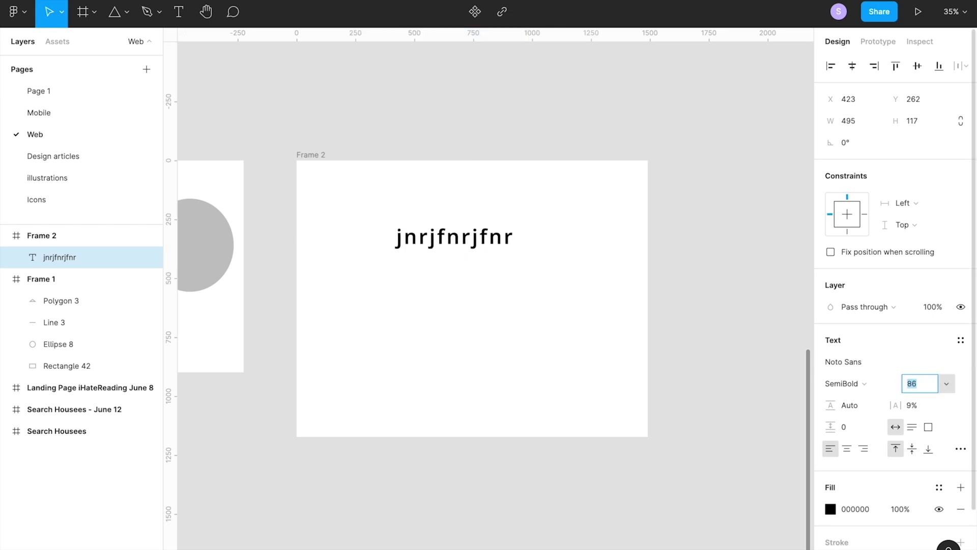
# Step: Set the font size of the text in Frame 2 to 24
pyautogui.click(929, 385)
pyautogui.press('BackSpace')
pyautogui.write('24')
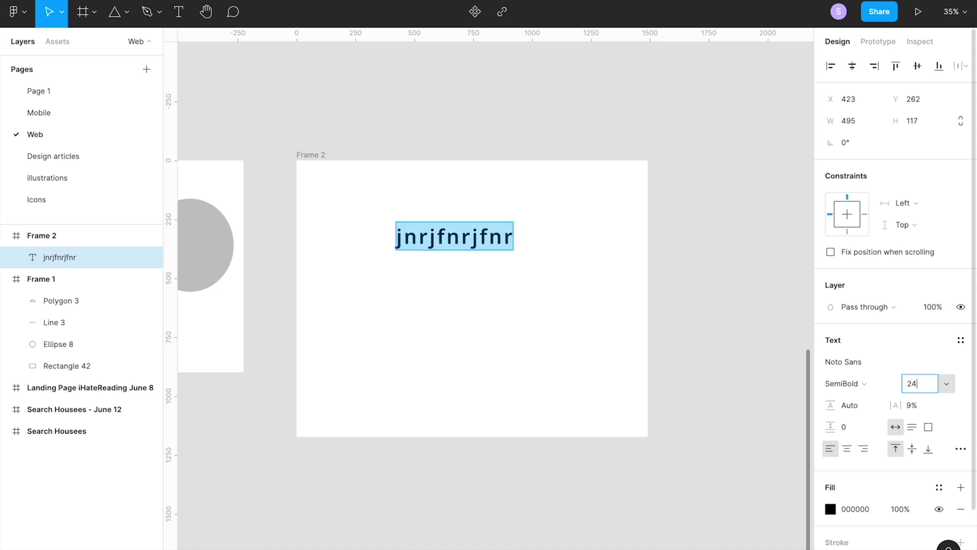
pyautogui.press('Return')
pyautogui.doubleClick(411, 226)
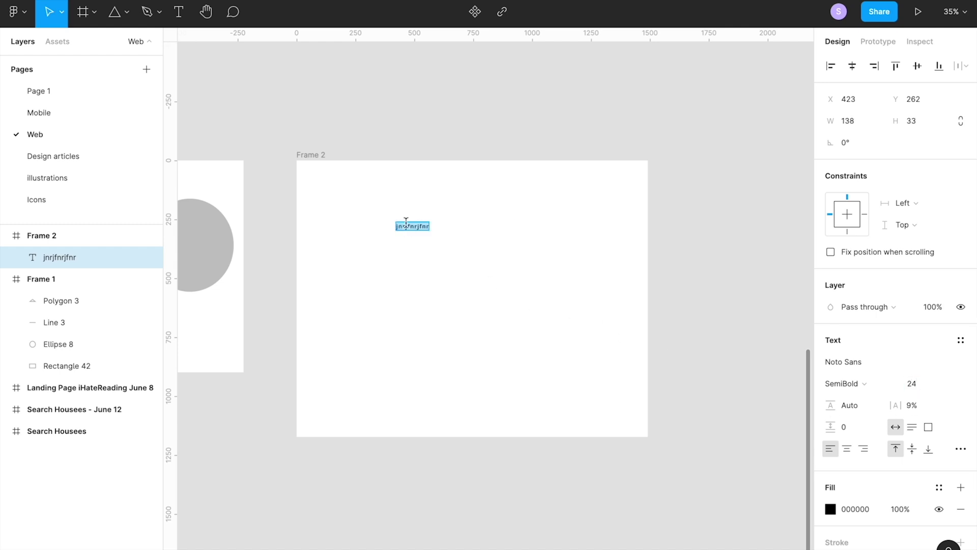
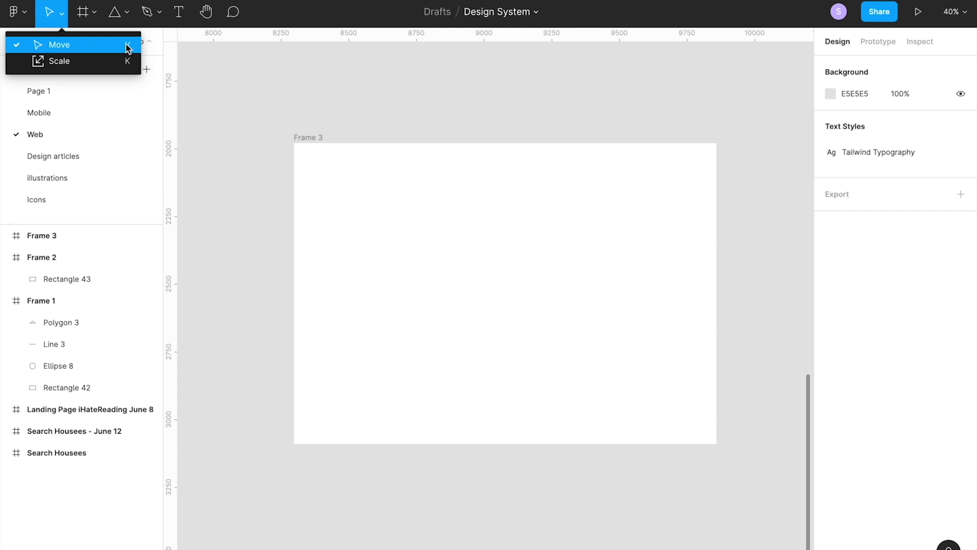
# Step: Draw a rectangle about 1155 × 687 px in Frame 3 and move it to about X 203, Y 145
pyautogui.click(409, 237)
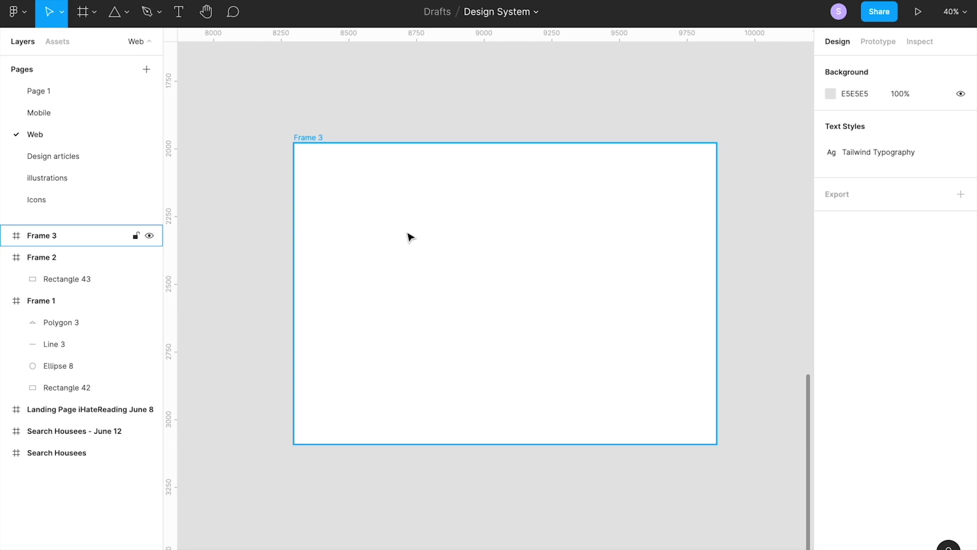
pyautogui.press('r')
pyautogui.moveTo(358, 188); pyautogui.dragTo(671, 375)
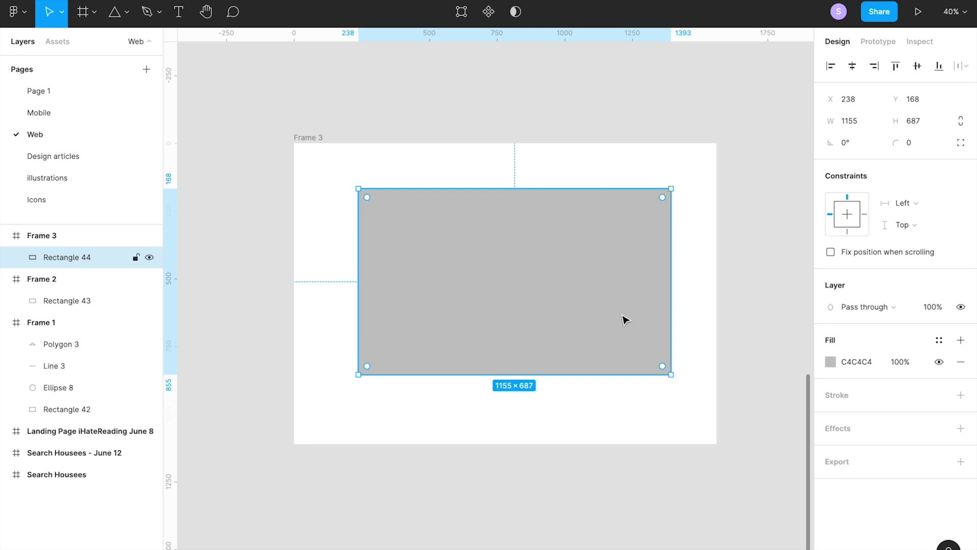
pyautogui.moveTo(594, 298); pyautogui.dragTo(580, 299)
pyautogui.moveTo(539, 275); pyautogui.dragTo(514, 273)
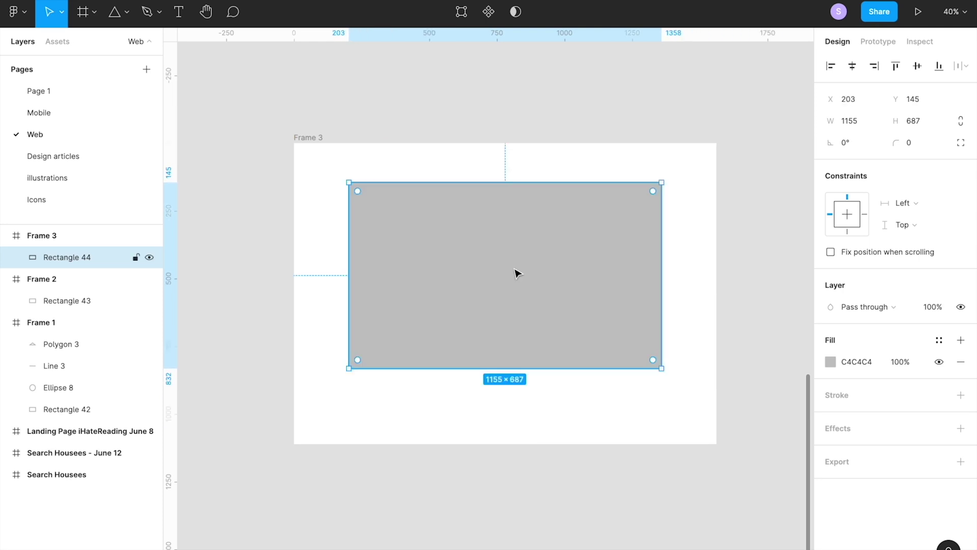
pyautogui.click(471, 418)
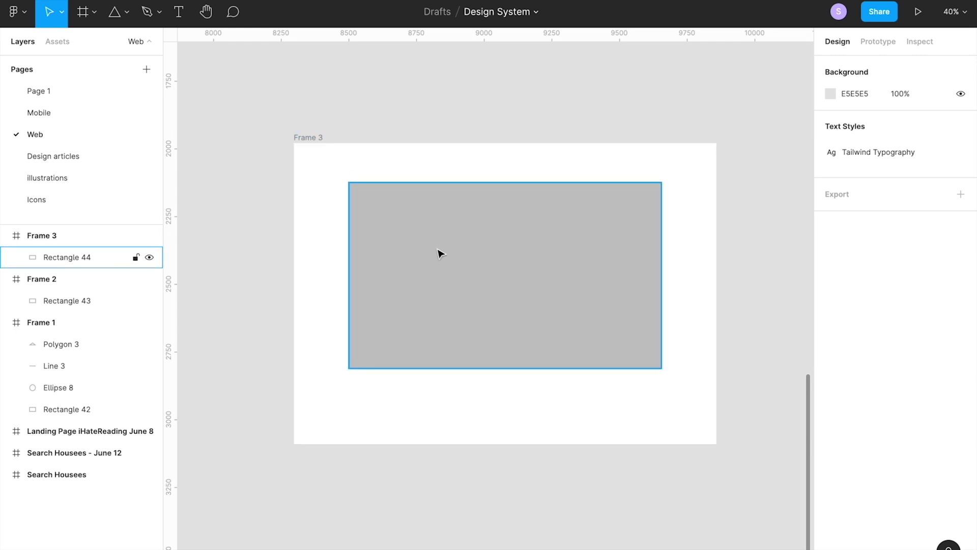
# Step: With the Move tool, resize the rectangle in Frame 3 to about 1100 × 516 px and place it at about X 206, Y 231
pyautogui.click(61, 13)
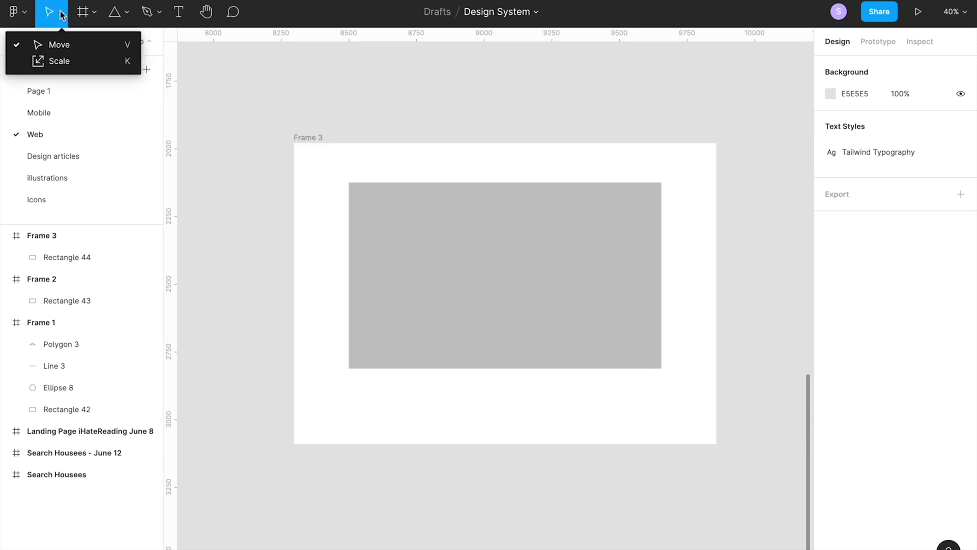
pyautogui.click(60, 45)
pyautogui.click(497, 295)
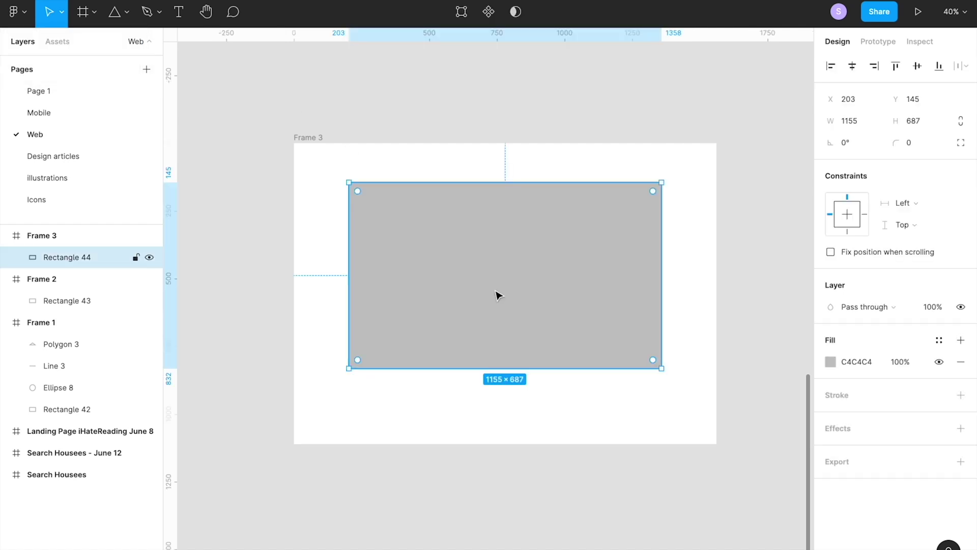
pyautogui.moveTo(661, 367); pyautogui.dragTo(516, 312)
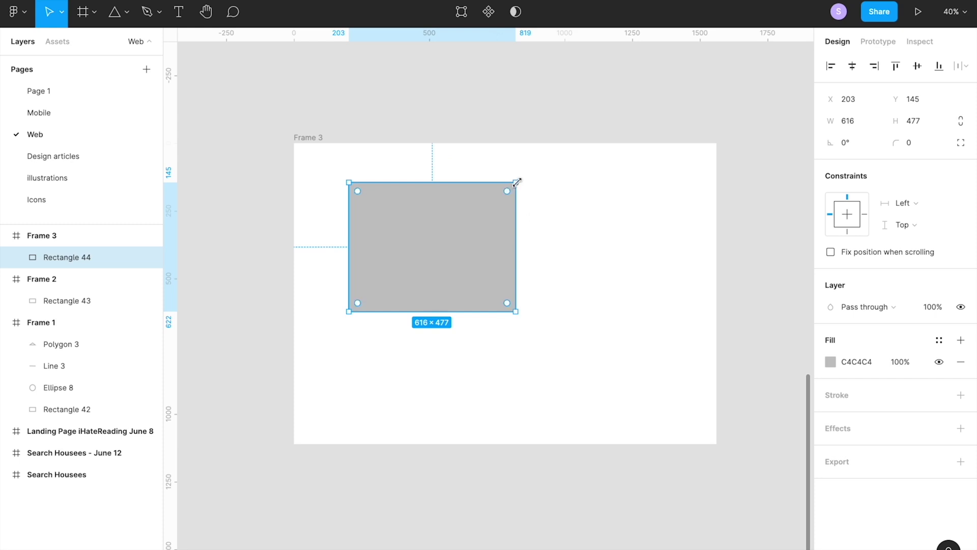
pyautogui.moveTo(517, 181); pyautogui.dragTo(649, 173)
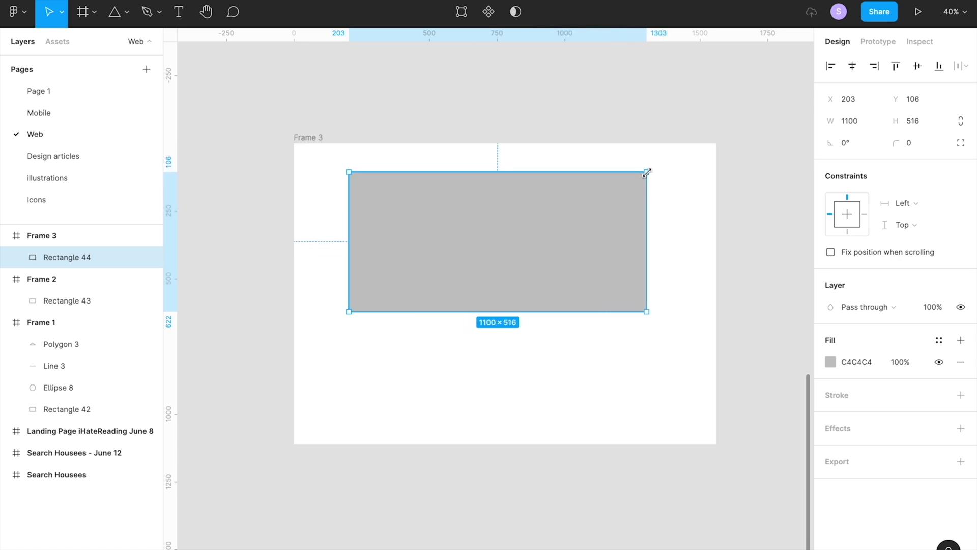
pyautogui.moveTo(528, 212); pyautogui.dragTo(528, 247)
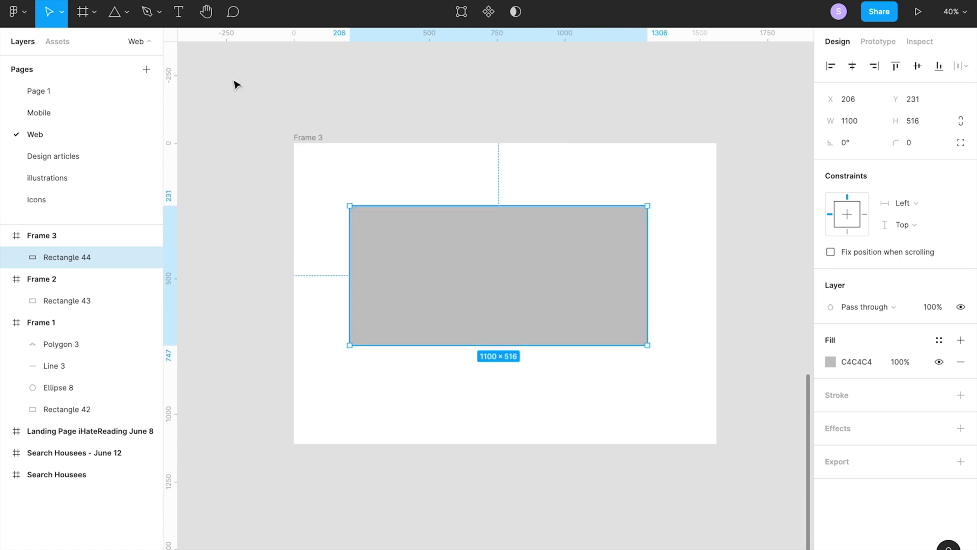
# Step: Use the Scale tool to shrink the rectangle proportionally to about 1095 × 513.65 px, then scale it to about 1100 × 516 px
pyautogui.click(64, 14)
pyautogui.click(61, 61)
pyautogui.moveTo(649, 346)
pyautogui.mouseDown()
pyautogui.moveTo(460, 255)
pyautogui.moveTo(648, 344)
pyautogui.mouseUp()
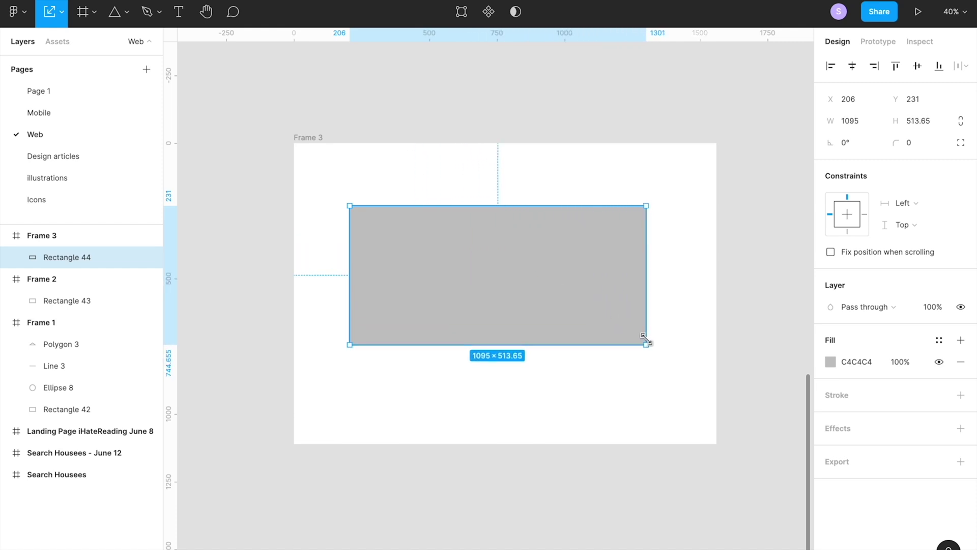
pyautogui.moveTo(642, 295)
pyautogui.mouseDown()
pyautogui.moveTo(683, 290)
pyautogui.moveTo(648, 295)
pyautogui.mouseUp()
# Step: Switch back to the Move tool and stretch the rectangle from its lower-right corner
pyautogui.click(50, 21)
pyautogui.click(61, 41)
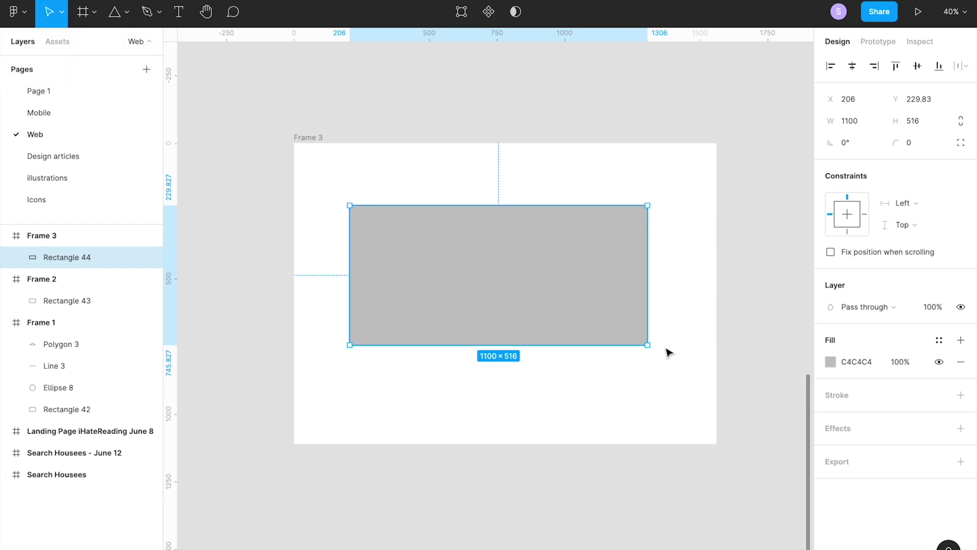
pyautogui.moveTo(643, 342); pyautogui.dragTo(657, 375)
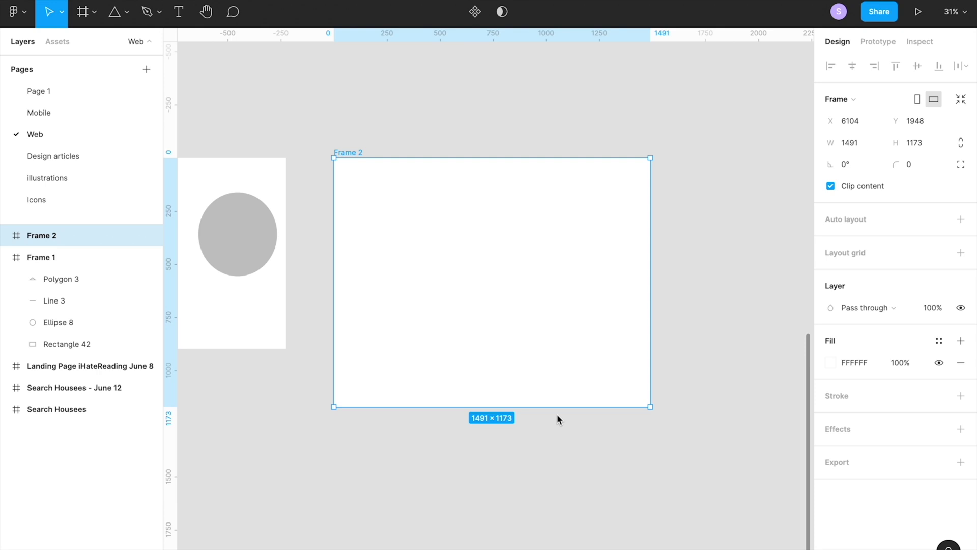
# Step: Pan and zoom the canvas around Frame 2 with the Hand tool
pyautogui.click(207, 12)
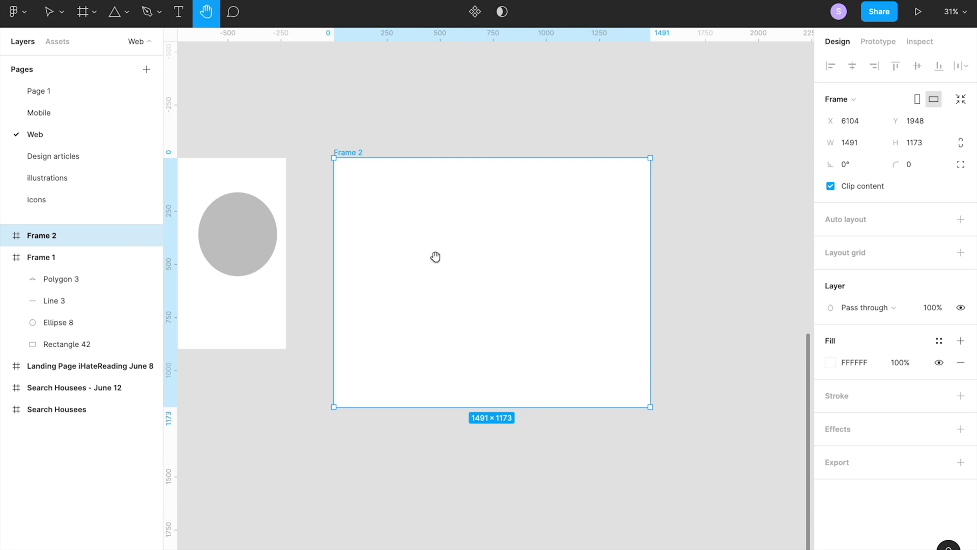
pyautogui.scroll(-5, 435, 256)
pyautogui.scroll(3, 457, 271)
pyautogui.scroll(-4, 455, 275)
pyautogui.scroll(6, 454, 275)
pyautogui.moveTo(454, 276)
pyautogui.mouseDown()
pyautogui.moveTo(609, 281)
pyautogui.moveTo(521, 380)
pyautogui.moveTo(517, 249)
pyautogui.moveTo(888, 247)
pyautogui.moveTo(360, 242)
pyautogui.moveTo(683, 238)
pyautogui.moveTo(375, 260)
pyautogui.moveTo(493, 277)
pyautogui.moveTo(444, 279)
pyautogui.mouseUp()
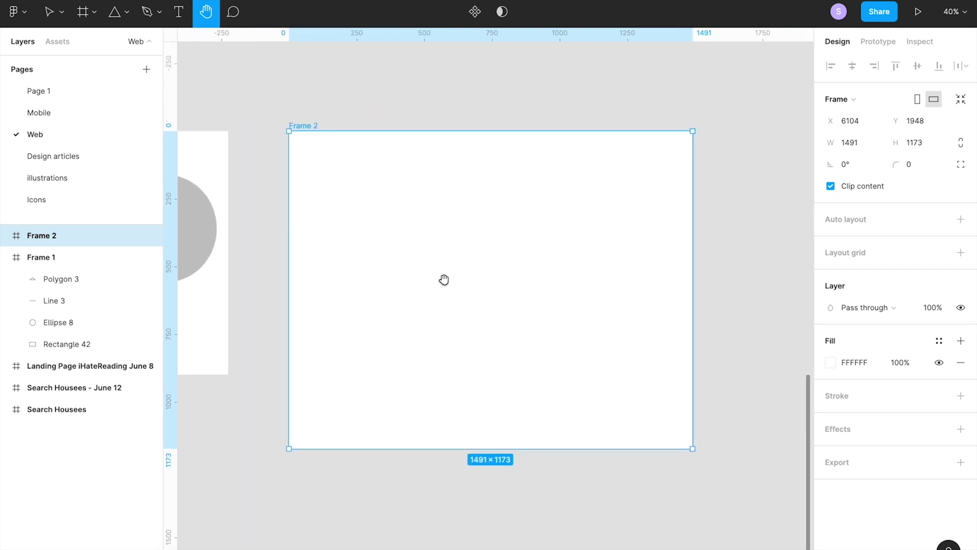
# Step: Draw a rectangle about 1035 × 646 px inside Frame 2 at about X 271, Y 271
pyautogui.click(239, 18)
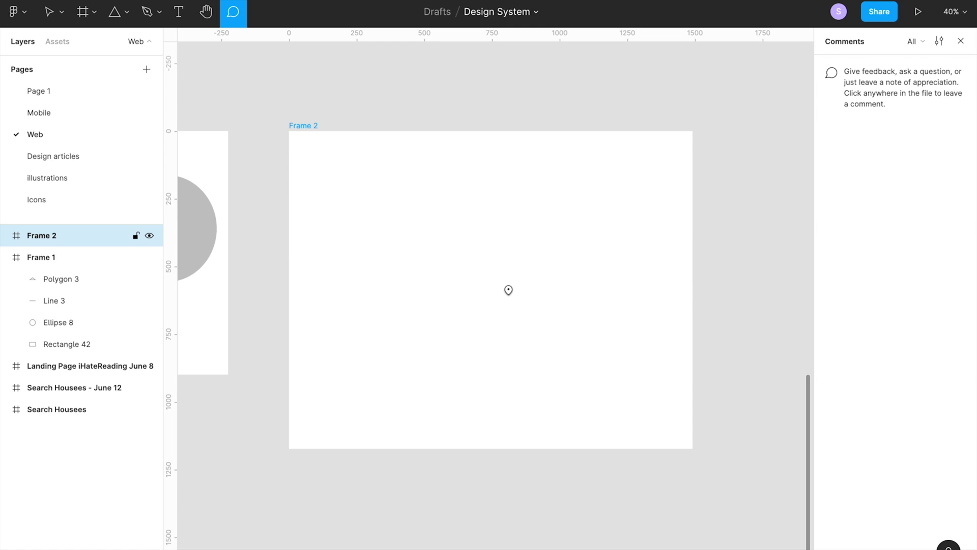
pyautogui.press('r')
pyautogui.moveTo(362, 204)
pyautogui.mouseDown()
pyautogui.moveTo(674, 414)
pyautogui.moveTo(643, 380)
pyautogui.mouseUp()
# Step: Fill the new rectangle with the document colour 374151 and move it to about X 201, Y 248 in Frame 2
pyautogui.click(831, 361)
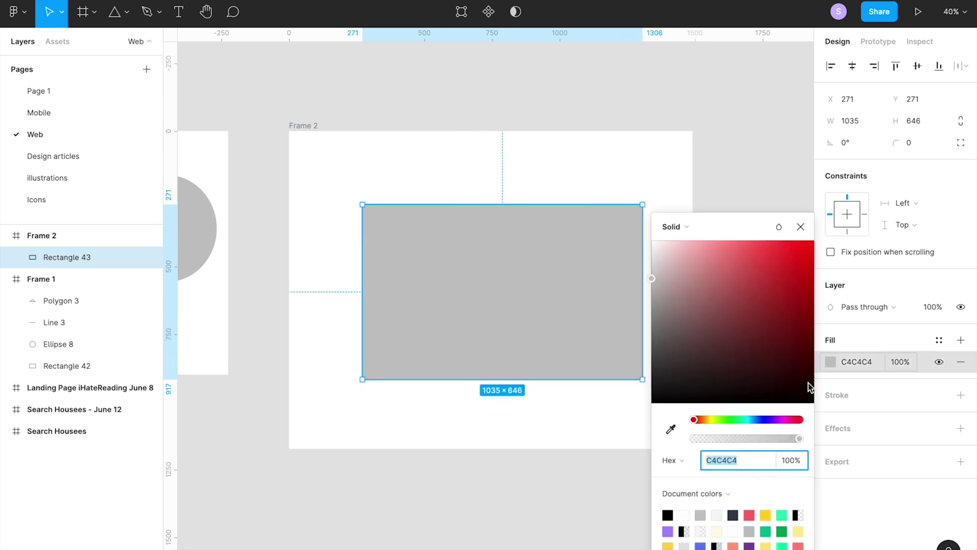
pyautogui.click(733, 514)
pyautogui.click(801, 227)
pyautogui.moveTo(495, 270); pyautogui.dragTo(476, 266)
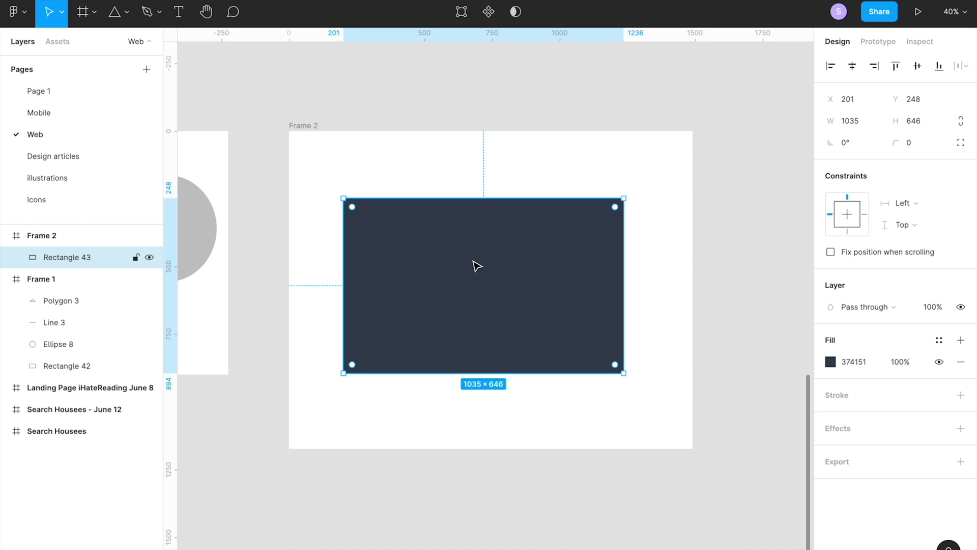
# Step: Post the comment "Hey, I think it should not have a bluish background colour" on the dark rectangle and close its thread
pyautogui.click(233, 12)
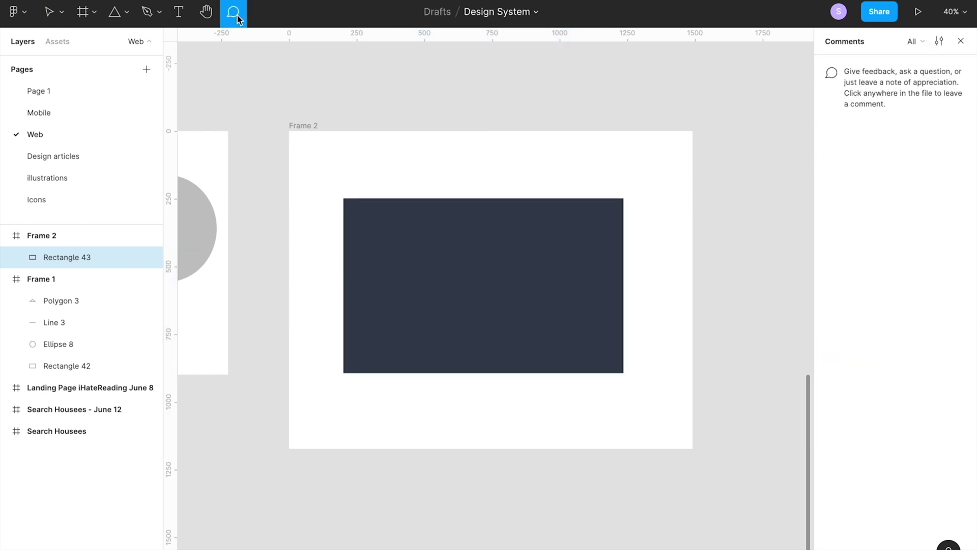
pyautogui.click(450, 231)
pyautogui.write('H')
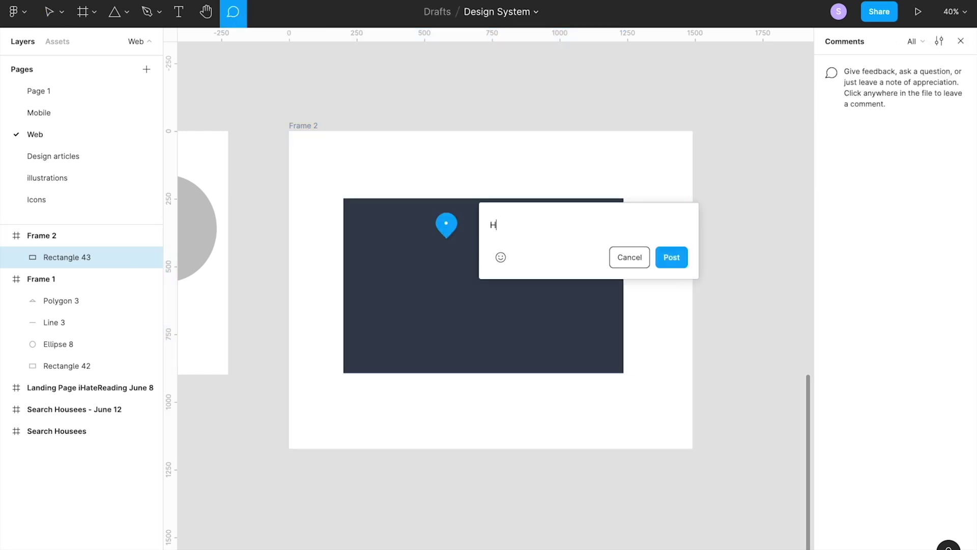
pyautogui.write('ey, I think itshould not have a blue')
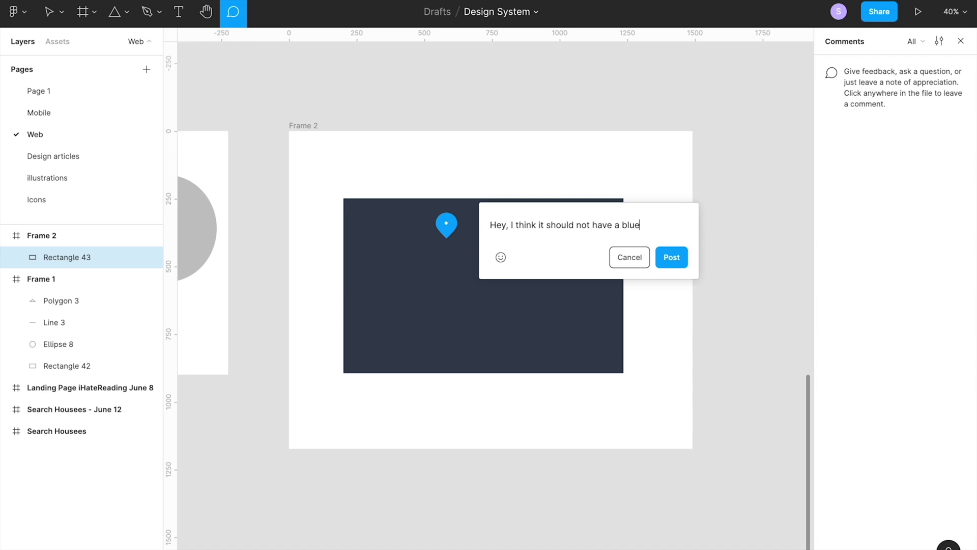
pyautogui.press('BackSpace')
pyautogui.write('ish background colour')
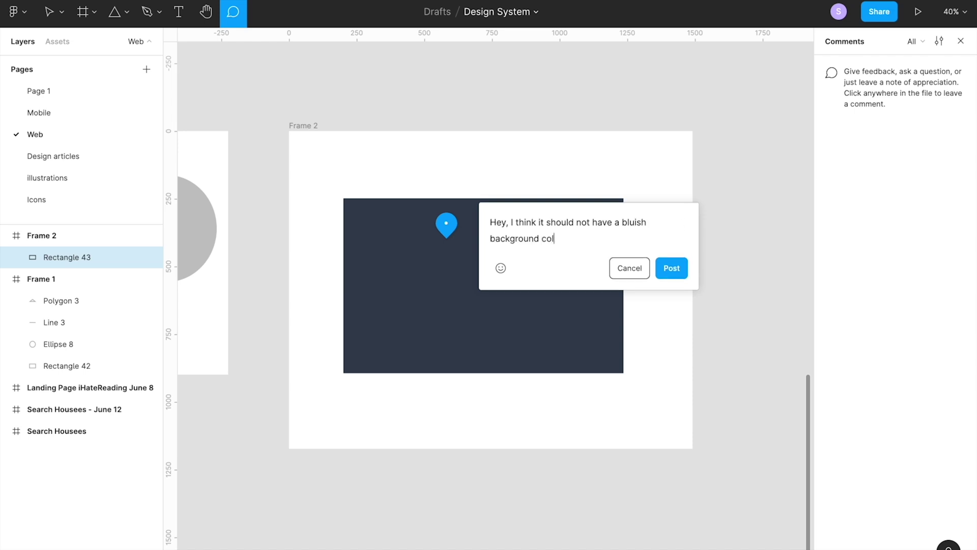
pyautogui.click(677, 268)
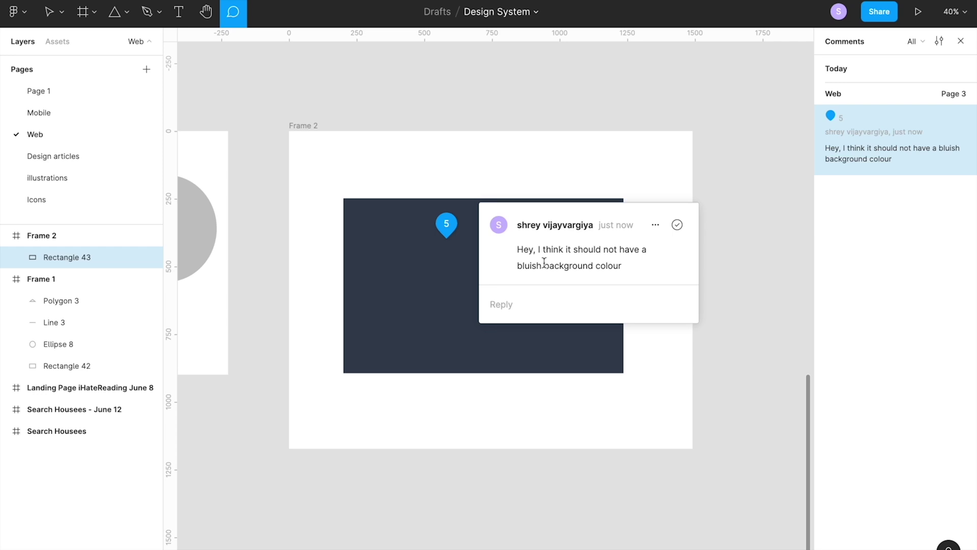
pyautogui.press('Escape')
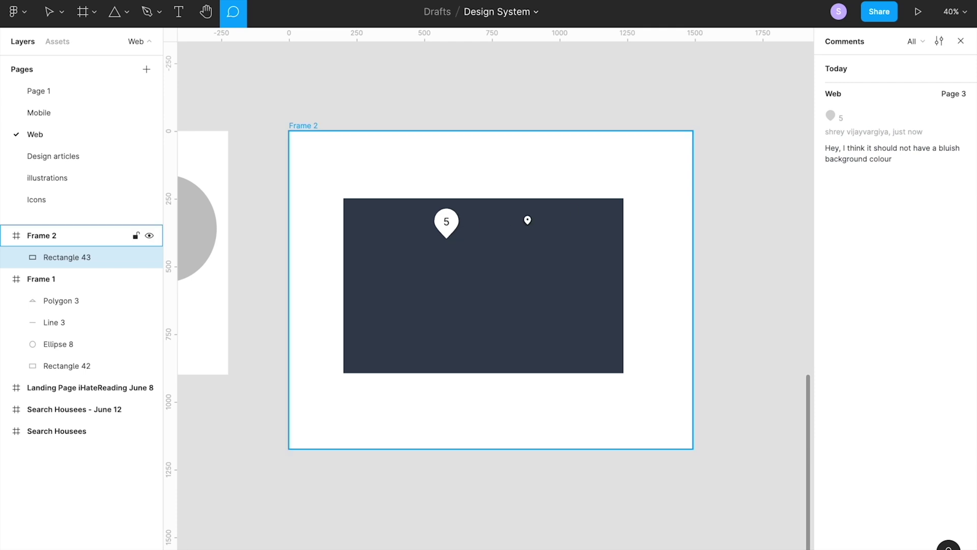
# Step: Reopen the comment thread pinned to the dark rectangle
pyautogui.click(446, 224)
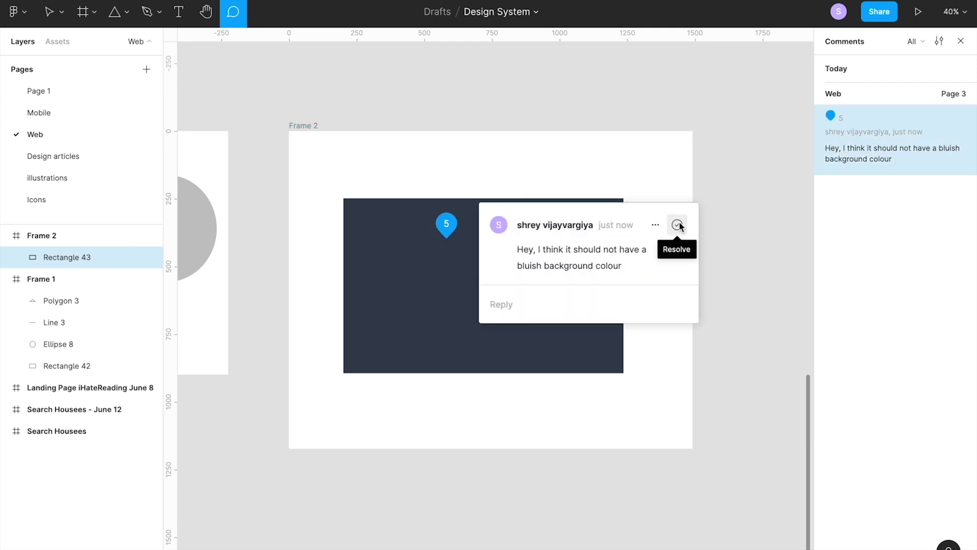